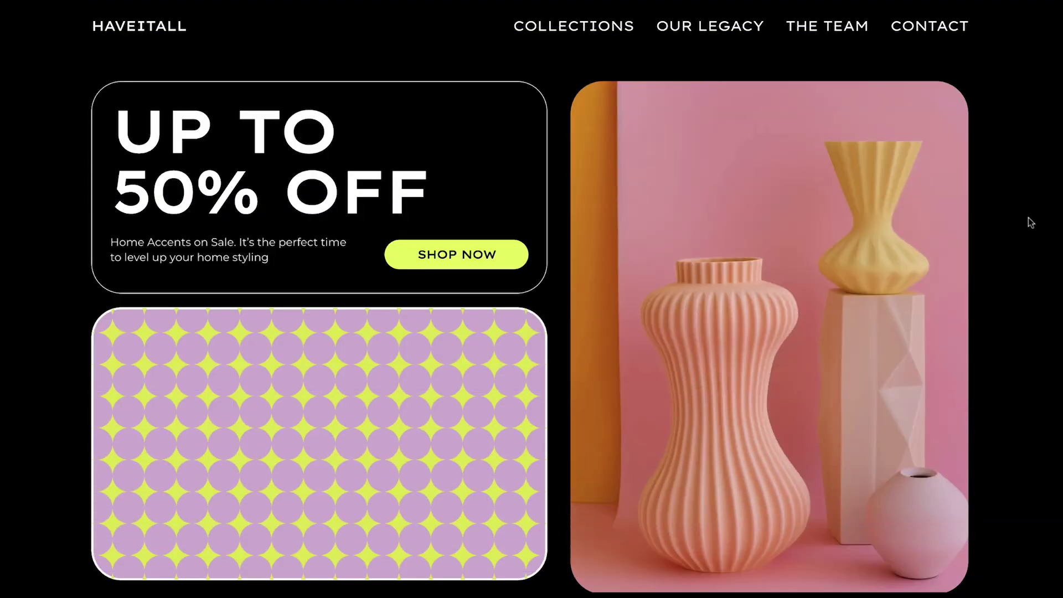
# Review the finished Haveitall home page from the sale banner through the best sellers, legacy, team, gallery and sustainability sections to the playlists.
pyautogui.scroll(-1, 1030, 222)
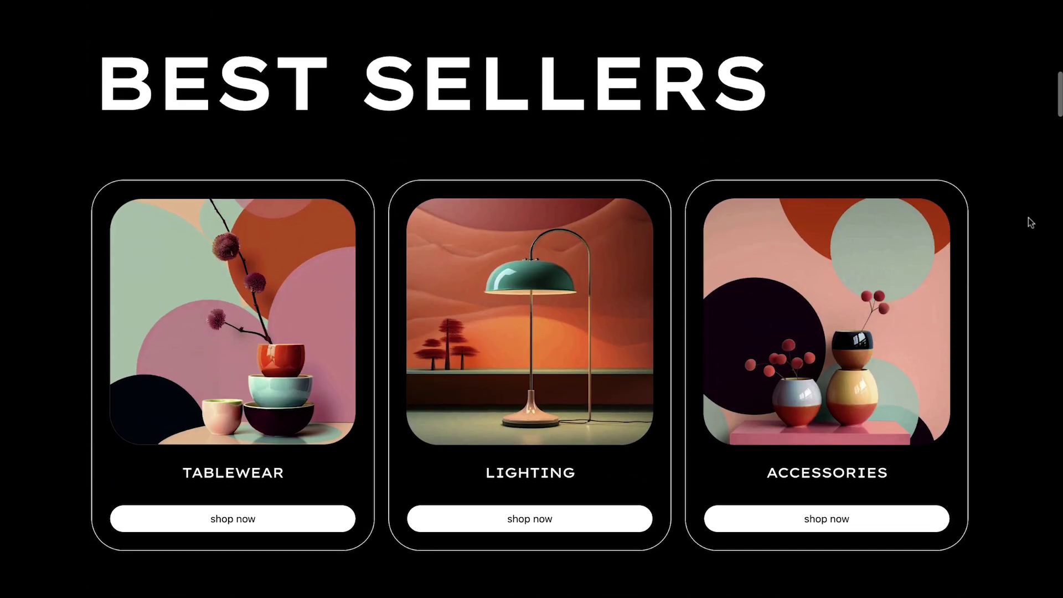
pyautogui.scroll(-10, 1031, 223)
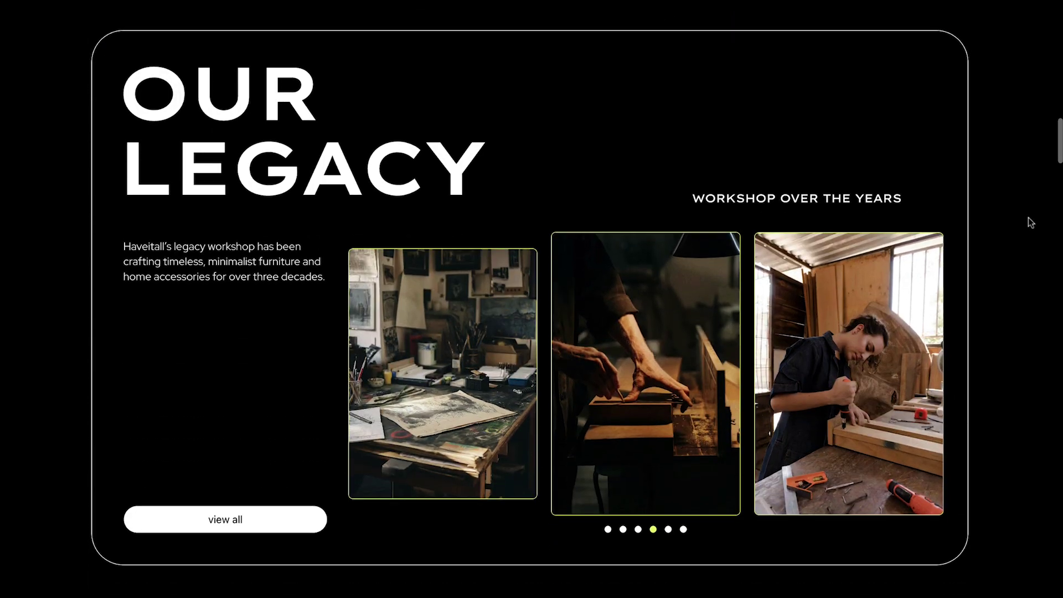
pyautogui.scroll(-15, 1028, 218)
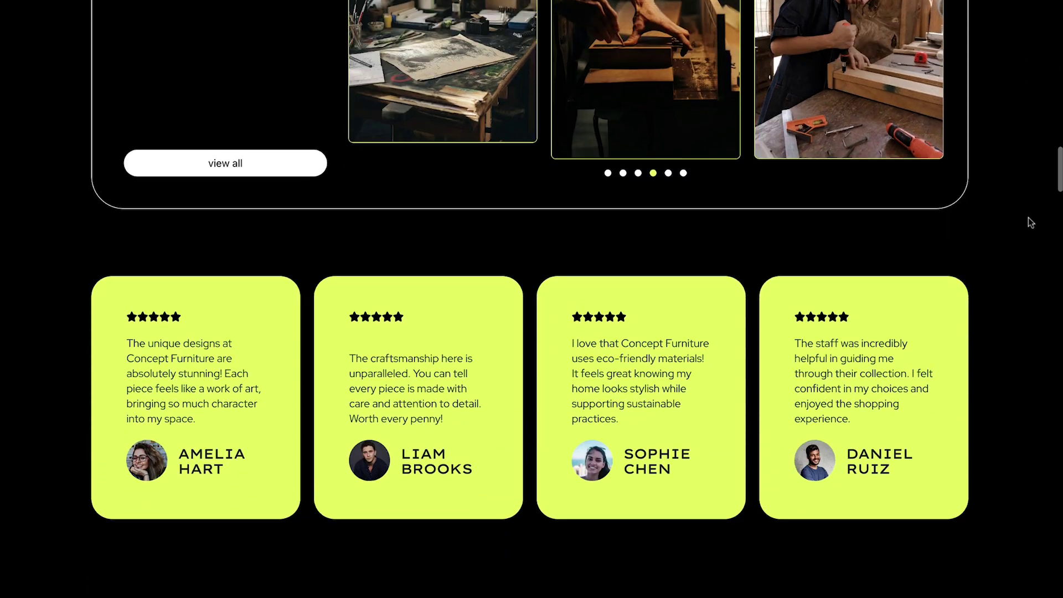
pyautogui.scroll(-3, 1031, 222)
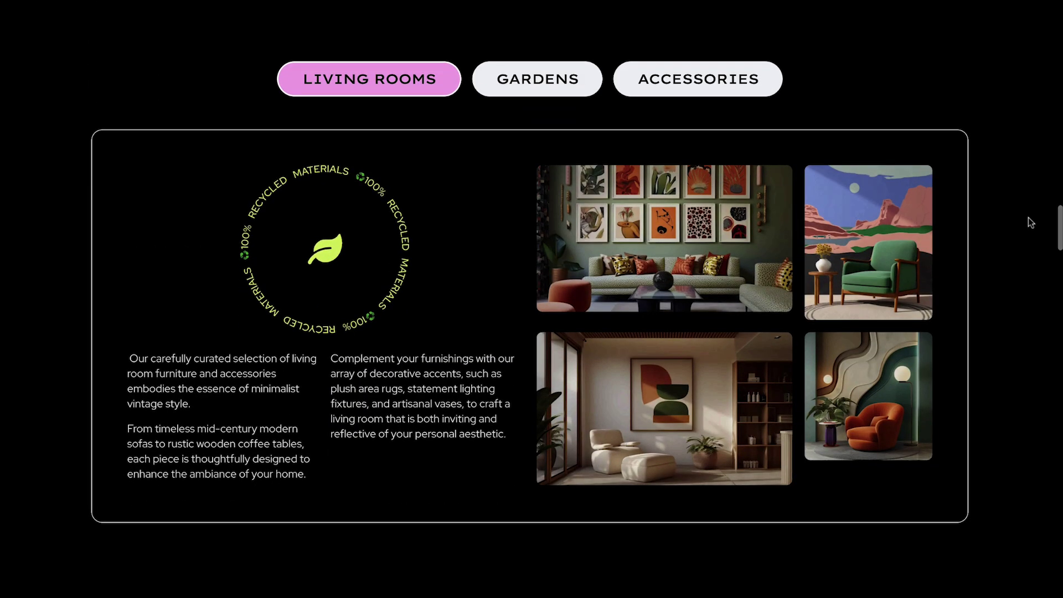
pyautogui.scroll(-15, 1028, 217)
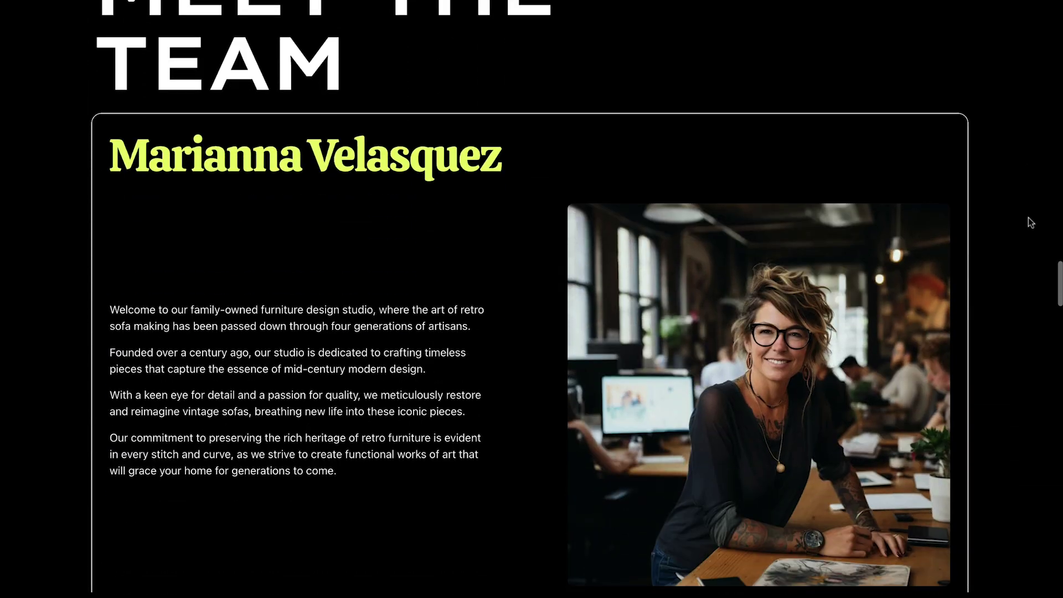
pyautogui.scroll(-15, 1029, 218)
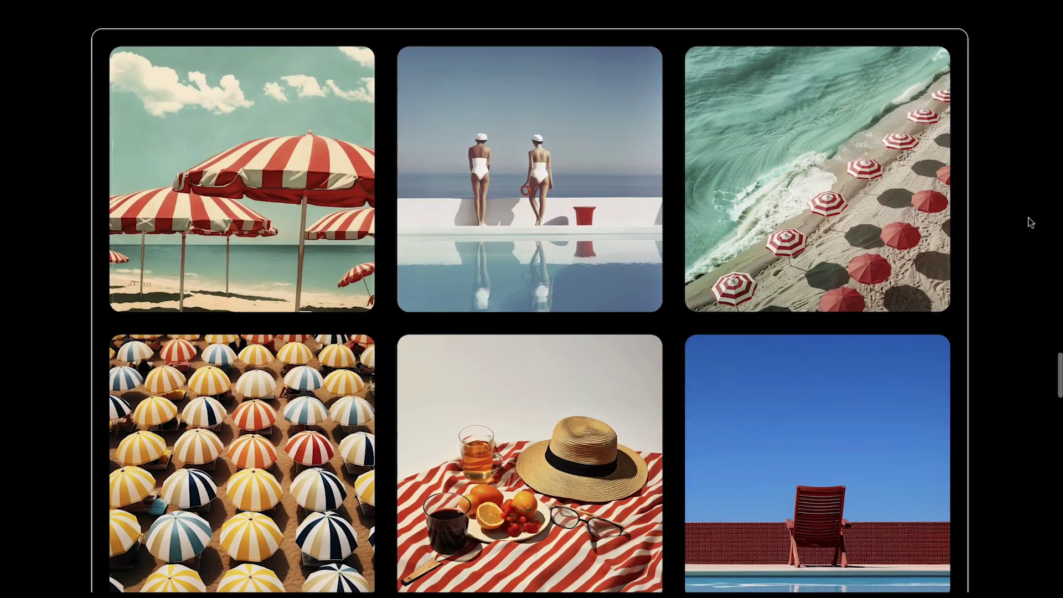
pyautogui.scroll(-18, 1028, 218)
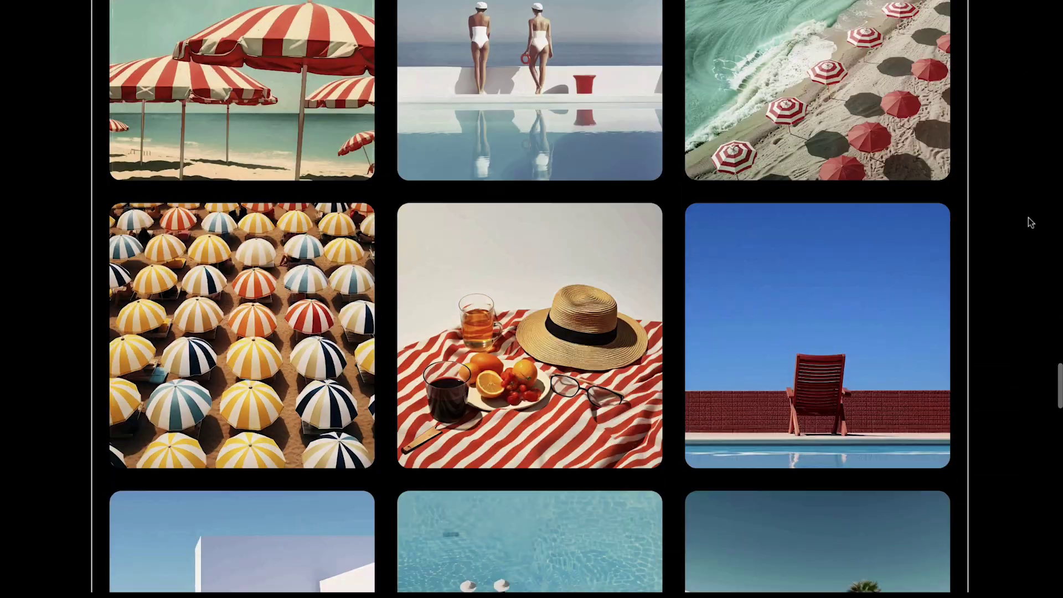
pyautogui.scroll(-2, 1028, 218)
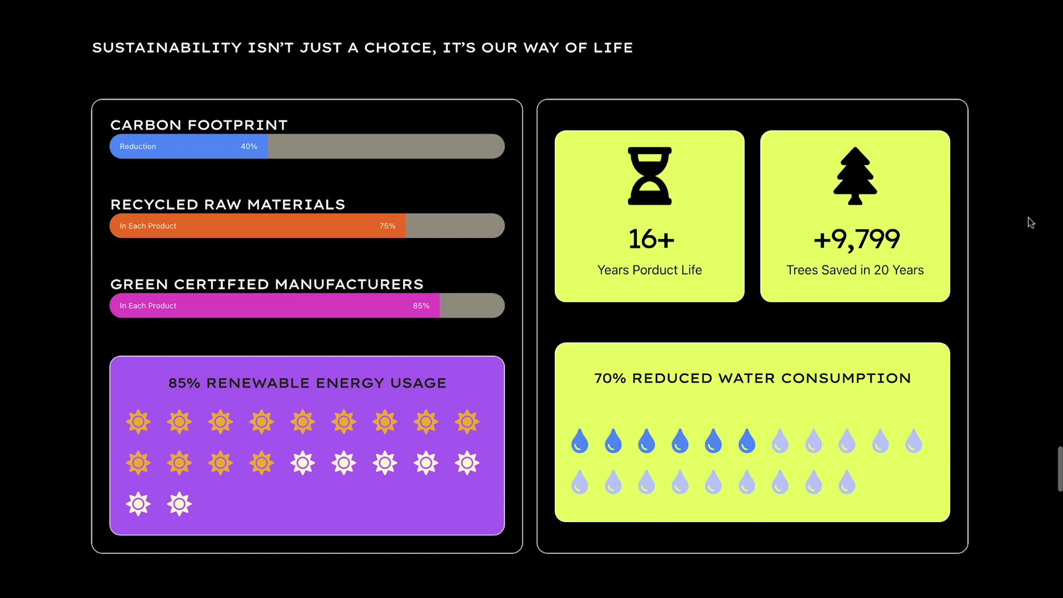
pyautogui.scroll(-12, 1028, 218)
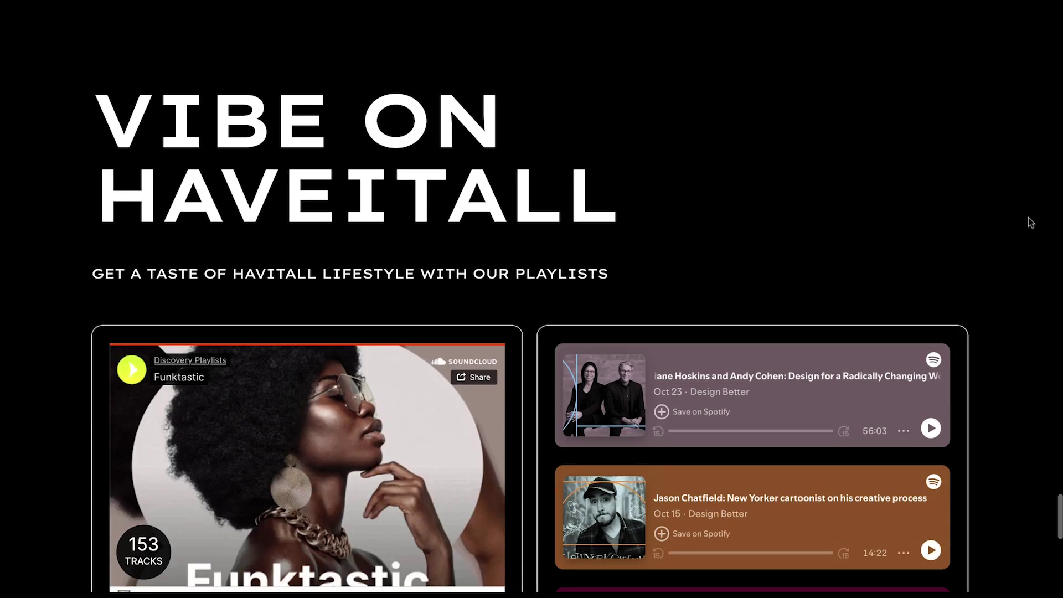
pyautogui.scroll(-11, 1028, 218)
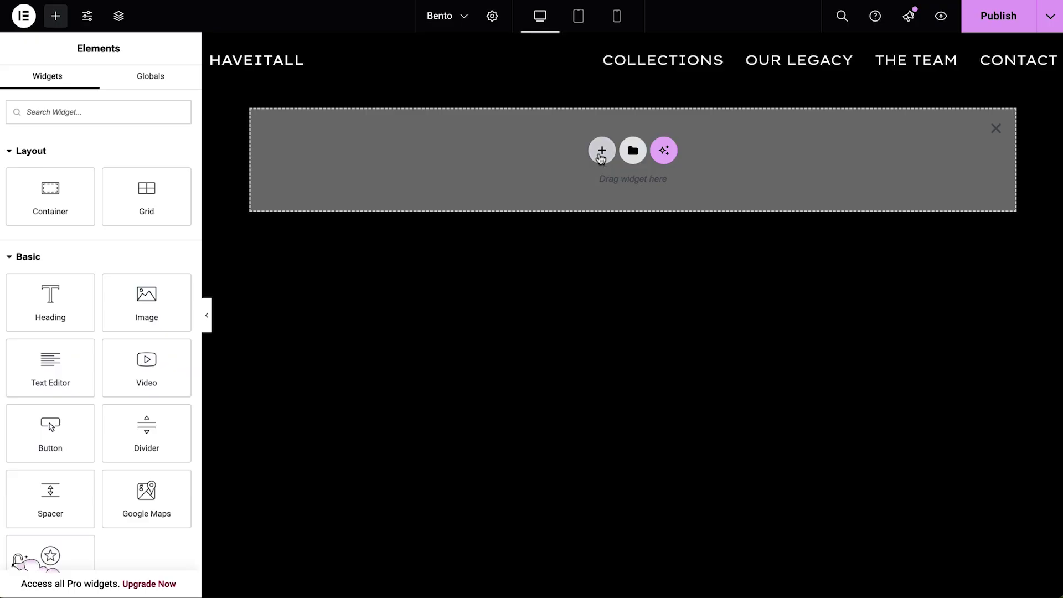
# Add a flexbox container with one tall column beside two stacked cells, and move the tall column to the right of the stacked pair.
pyautogui.click(600, 149)
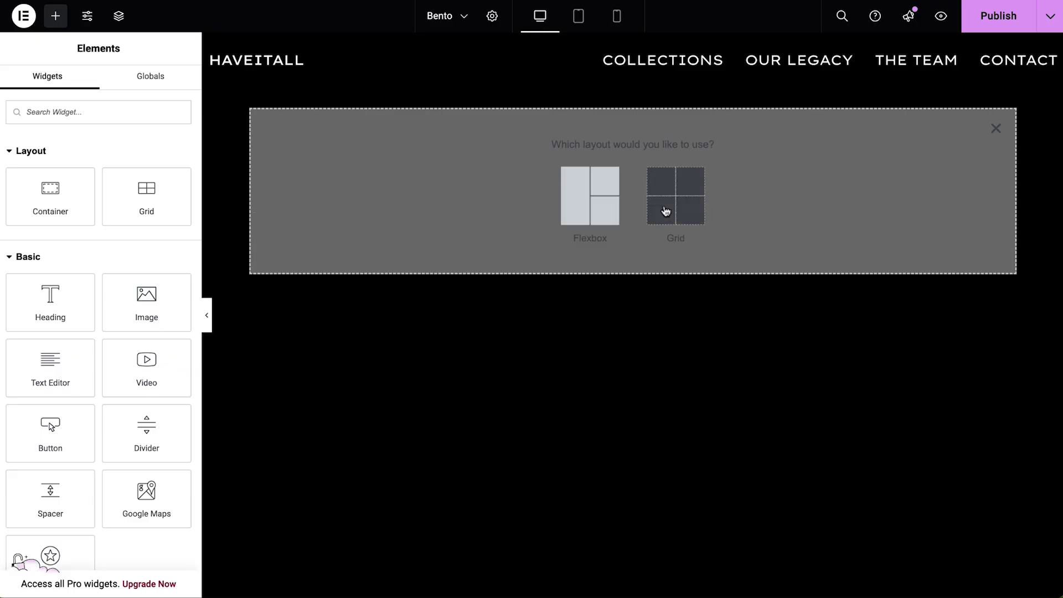
pyautogui.click(594, 221)
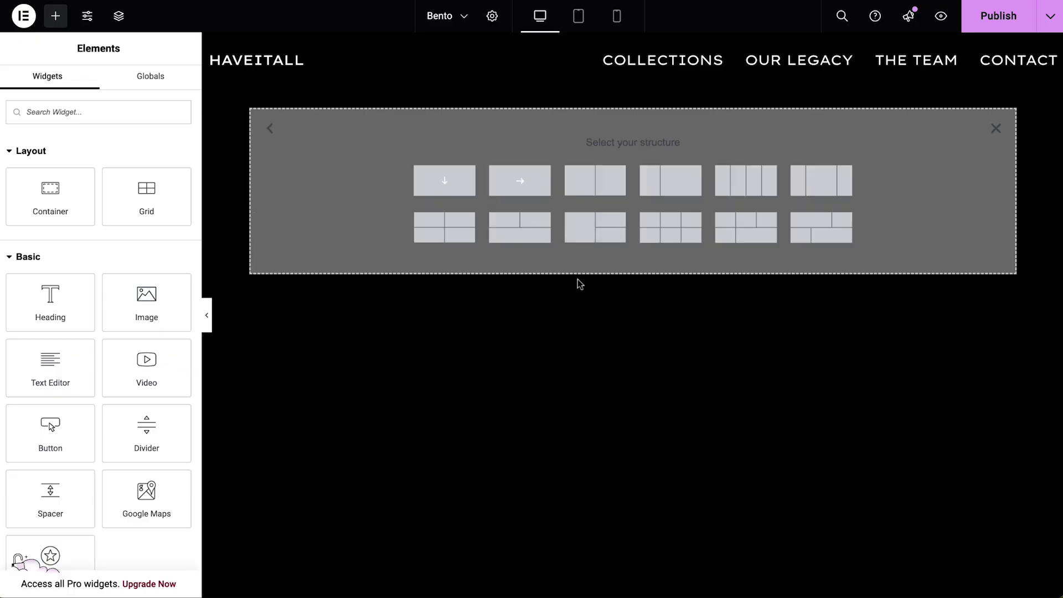
pyautogui.click(616, 230)
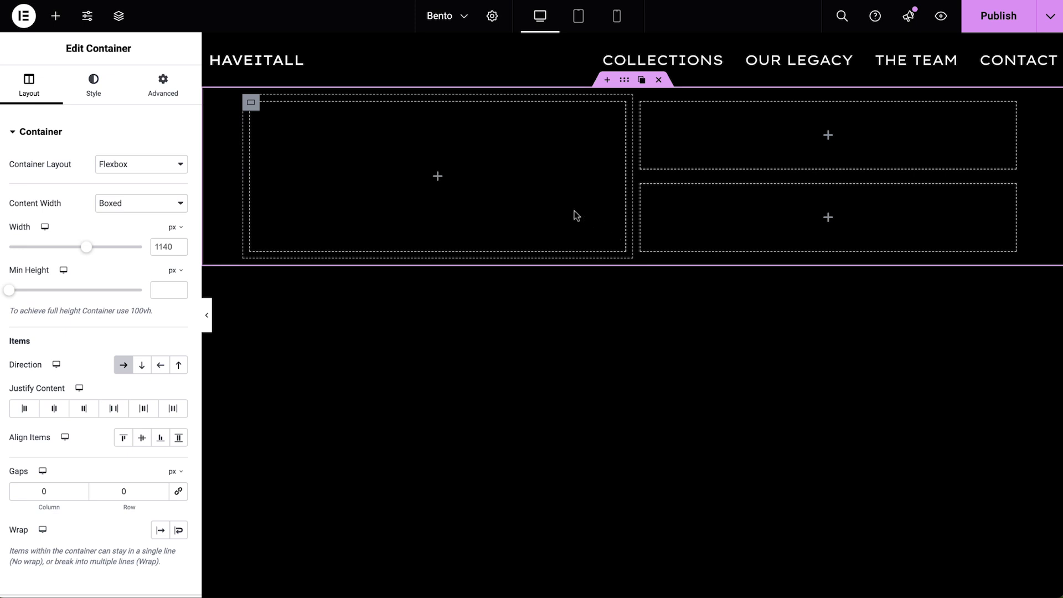
pyautogui.moveTo(250, 104); pyautogui.dragTo(1047, 174)
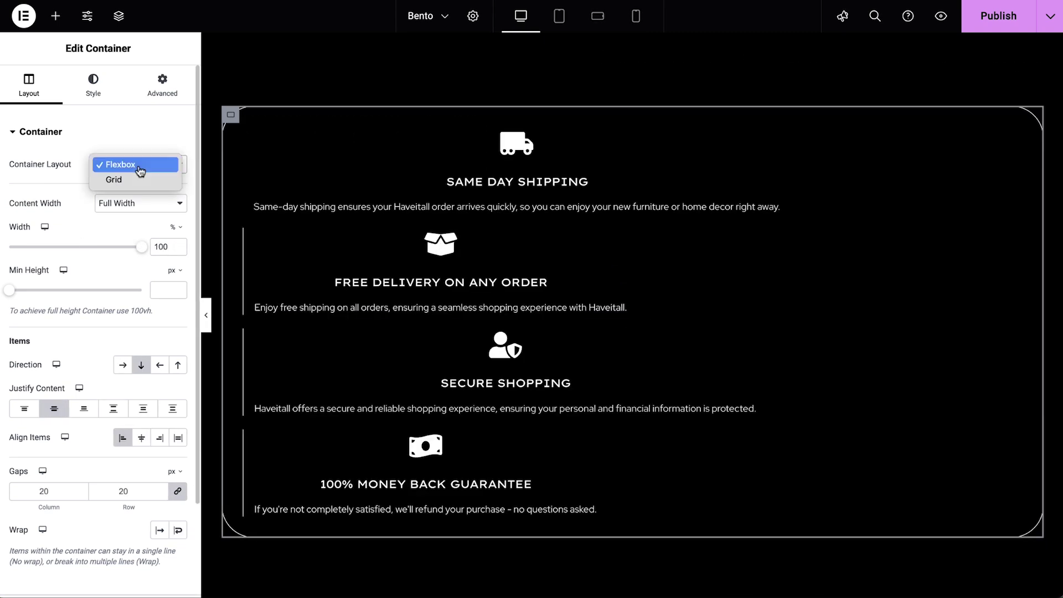
# Switch the shipping benefits container from flexbox to a grid layout with 2 columns and 2 rows.
pyautogui.click(139, 178)
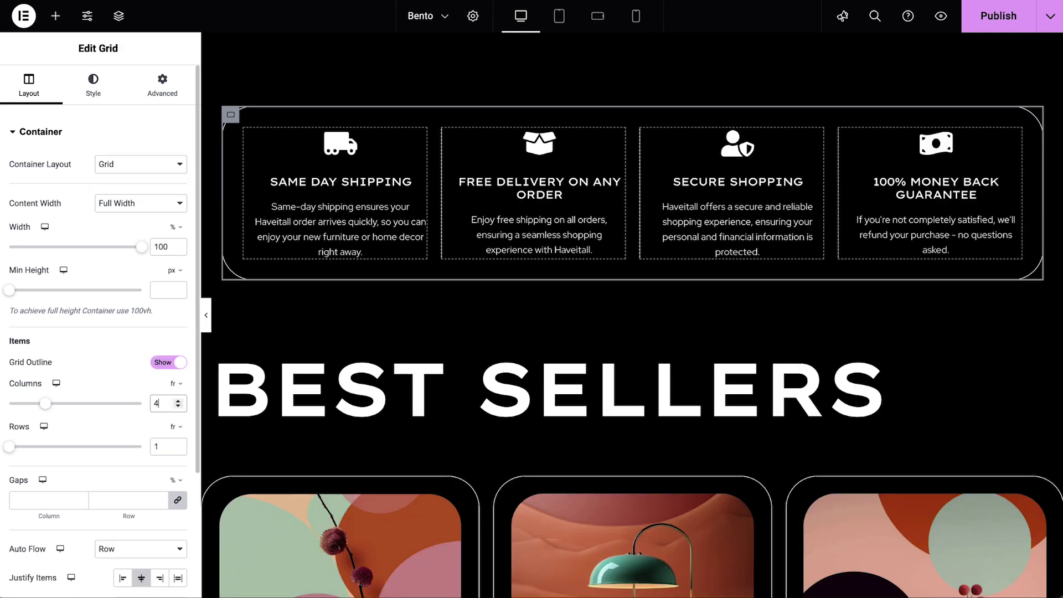
pyautogui.press('BackSpace')
pyautogui.write('2')
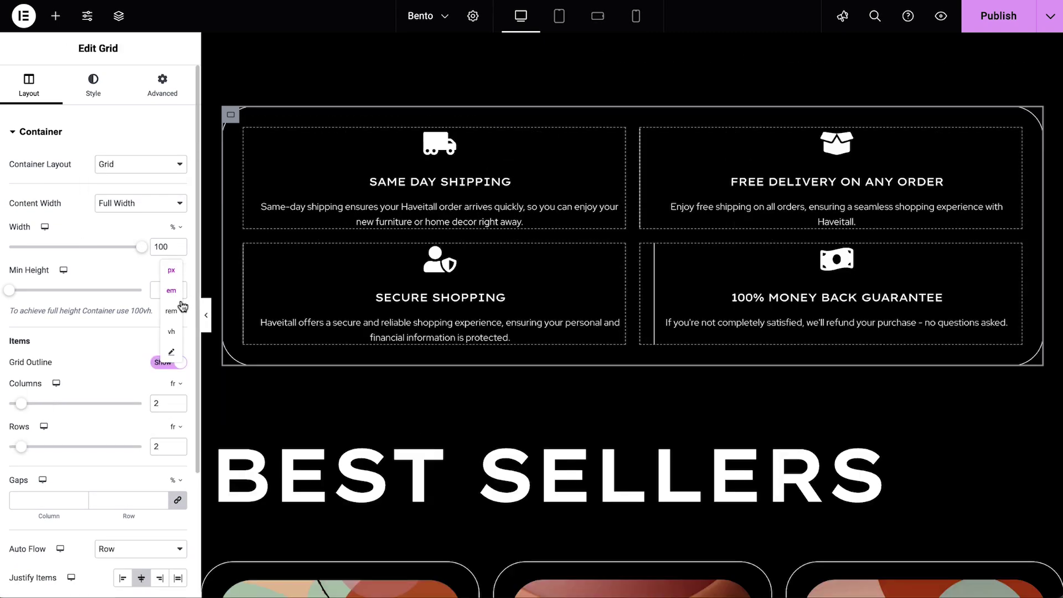
# Set the benefits grid's minimum height to 82 vh, align its items to center and justify them to the start.
pyautogui.moveTo(35, 290); pyautogui.dragTo(118, 290)
pyautogui.scroll(-3, 113, 380)
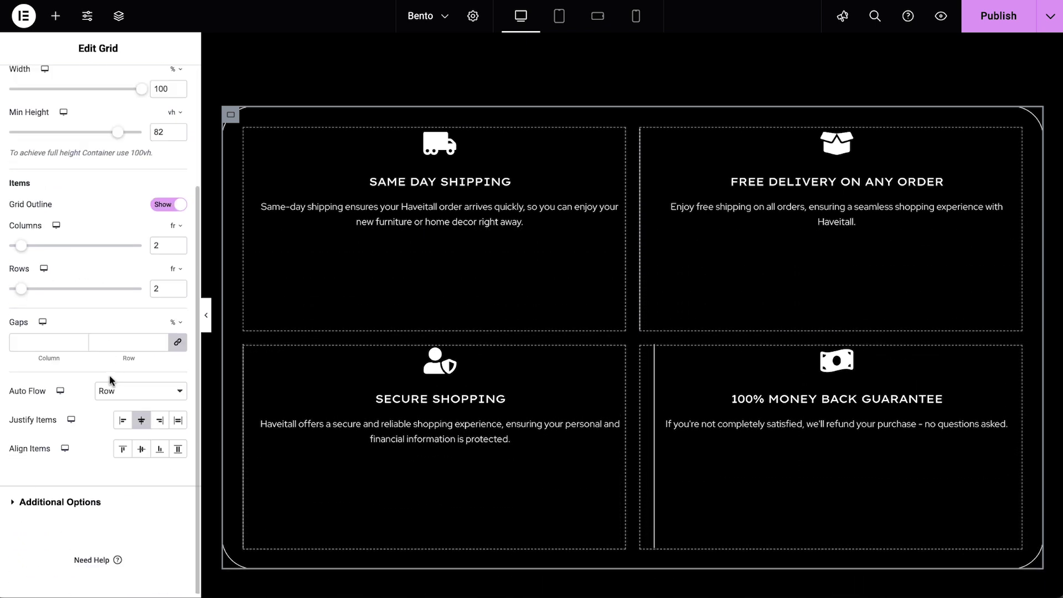
pyautogui.click(140, 450)
pyautogui.click(123, 421)
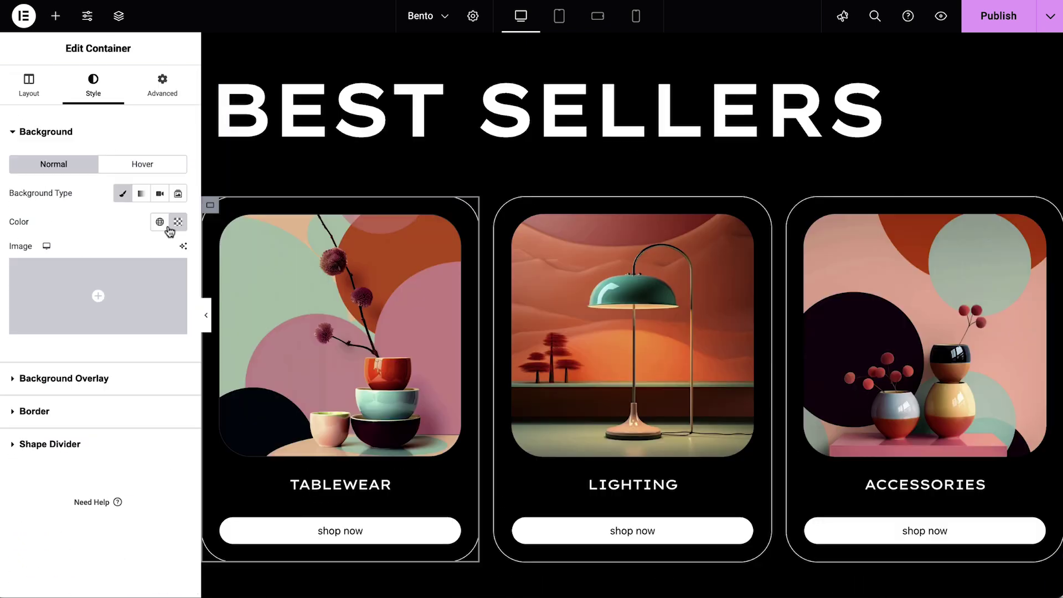
# Apply global background colours to the Tablewear card container for both its normal and hover states.
pyautogui.click(164, 224)
pyautogui.scroll(-3, 128, 416)
pyautogui.click(107, 503)
pyautogui.click(146, 165)
pyautogui.click(160, 222)
pyautogui.click(133, 420)
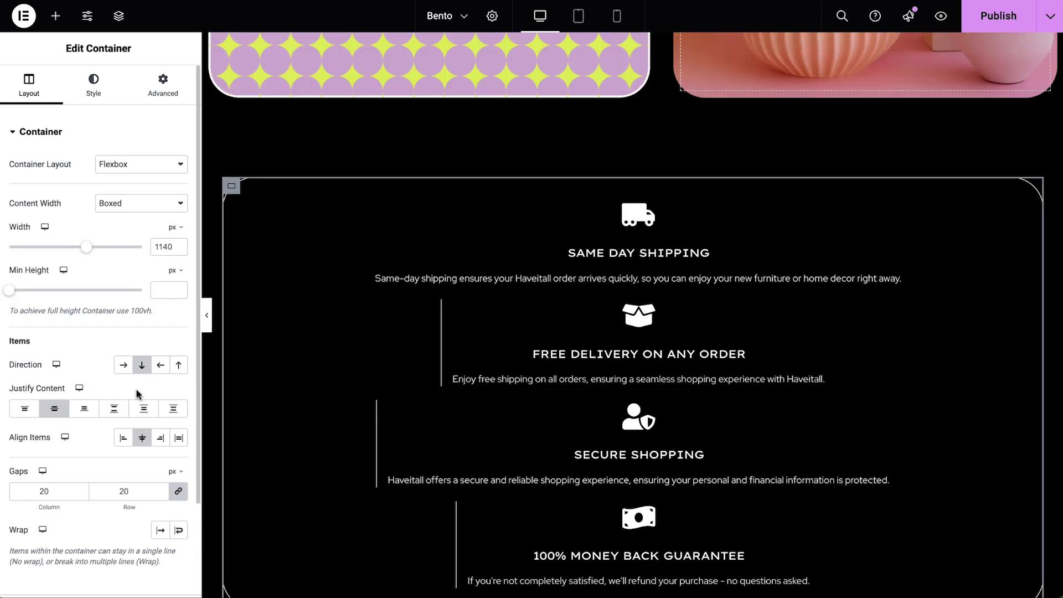
# Set the direction of the boxed shipping benefits container to row so its four items run horizontally.
pyautogui.click(124, 366)
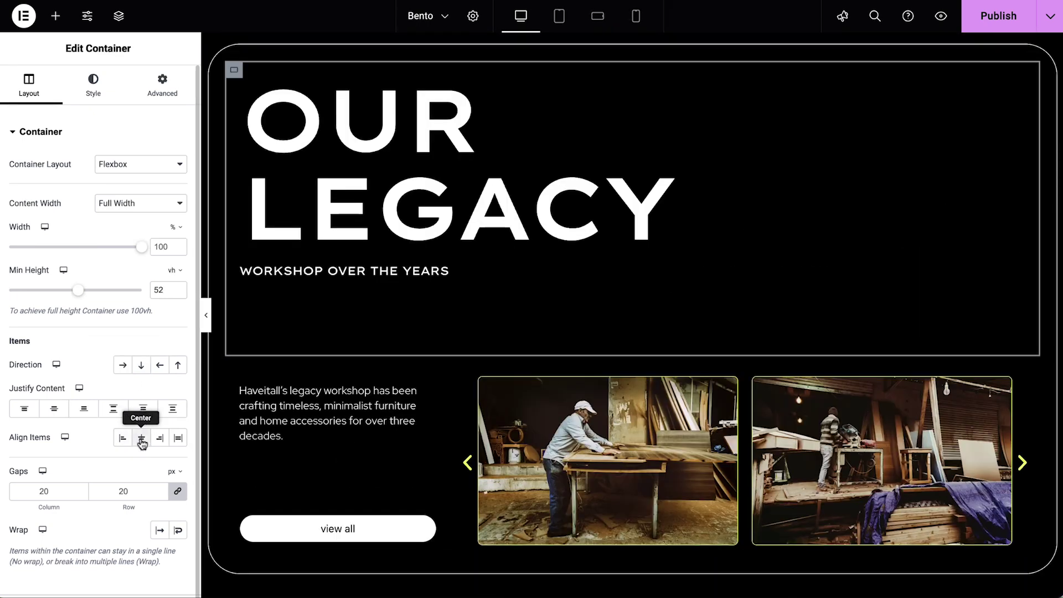
# Cycle the Our Legacy heading container's item alignment through center, end and start, and its content justification through center and end.
pyautogui.click(142, 439)
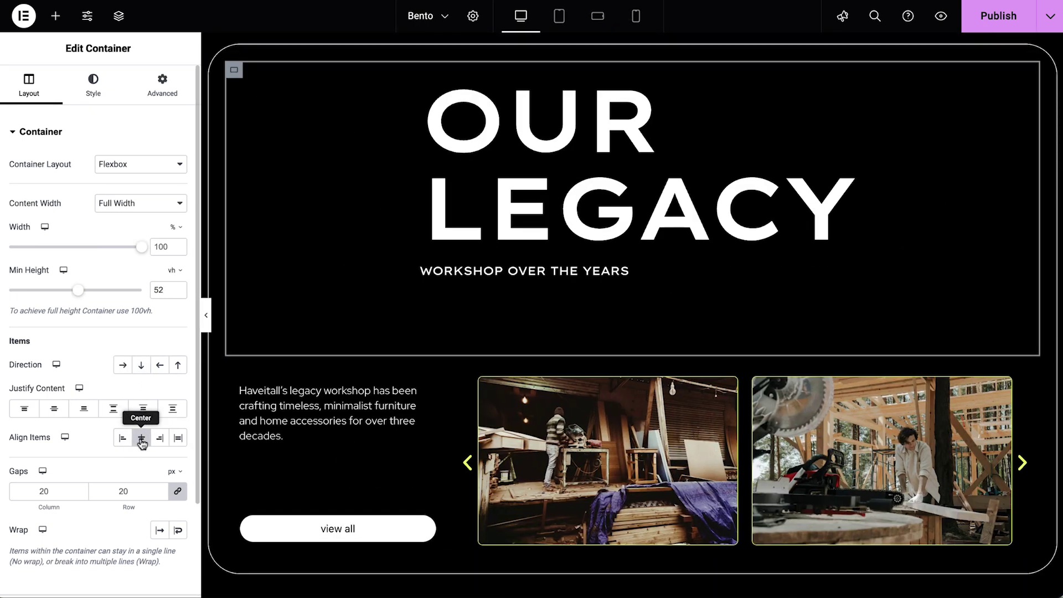
pyautogui.click(159, 438)
pyautogui.click(123, 439)
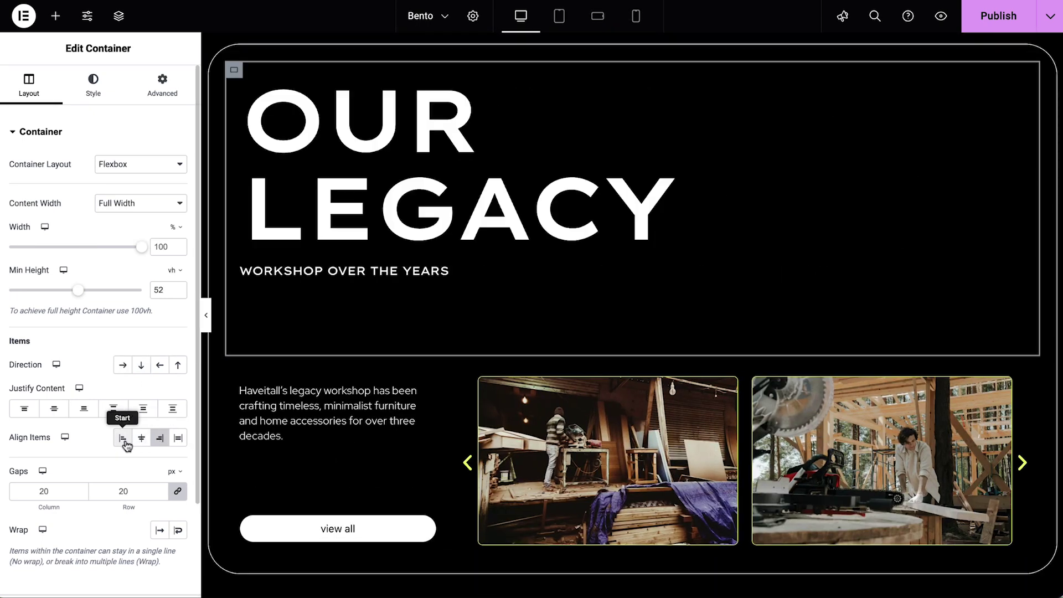
pyautogui.click(55, 411)
pyautogui.click(82, 410)
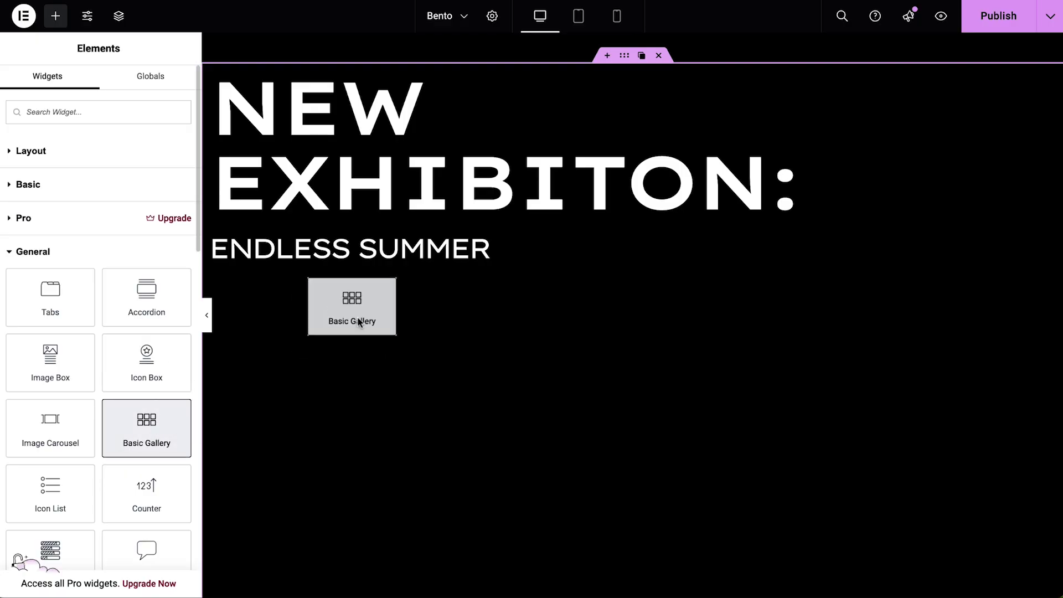
# Add a Basic Gallery widget below the Endless Summer heading and create its gallery from nine summer photos in the media library.
pyautogui.moveTo(359, 323); pyautogui.dragTo(358, 311)
pyautogui.click(33, 193)
pyautogui.click(398, 274)
pyautogui.click(517, 292)
pyautogui.keyDown('shift'); pyautogui.click(784, 274); pyautogui.keyUp('shift')
pyautogui.keyDown('shift'); pyautogui.click(490, 385); pyautogui.keyUp('shift')
pyautogui.click(970, 558)
# Reorder the gallery photos to start with the two poolside women, the rows of umbrellas and the aerial beach, and insert the gallery.
pyautogui.moveTo(642, 192); pyautogui.dragTo(194, 173)
pyautogui.moveTo(551, 166); pyautogui.dragTo(327, 166)
pyautogui.moveTo(234, 324); pyautogui.dragTo(428, 199)
pyautogui.moveTo(210, 301); pyautogui.dragTo(659, 186)
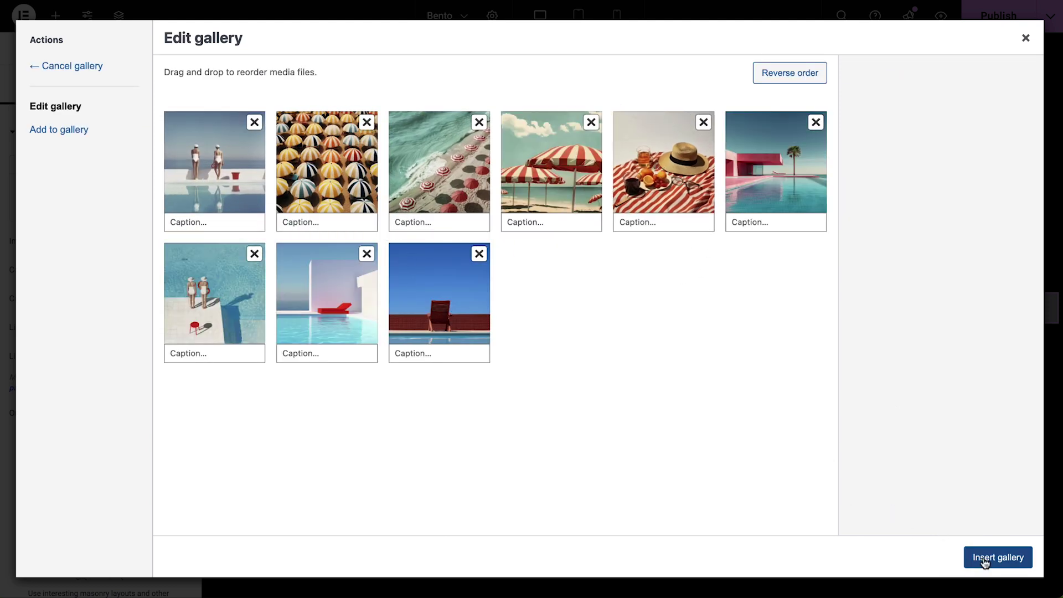
pyautogui.click(984, 558)
# Set the Basic Gallery to 3 columns and check the resulting image layout.
pyautogui.click(166, 349)
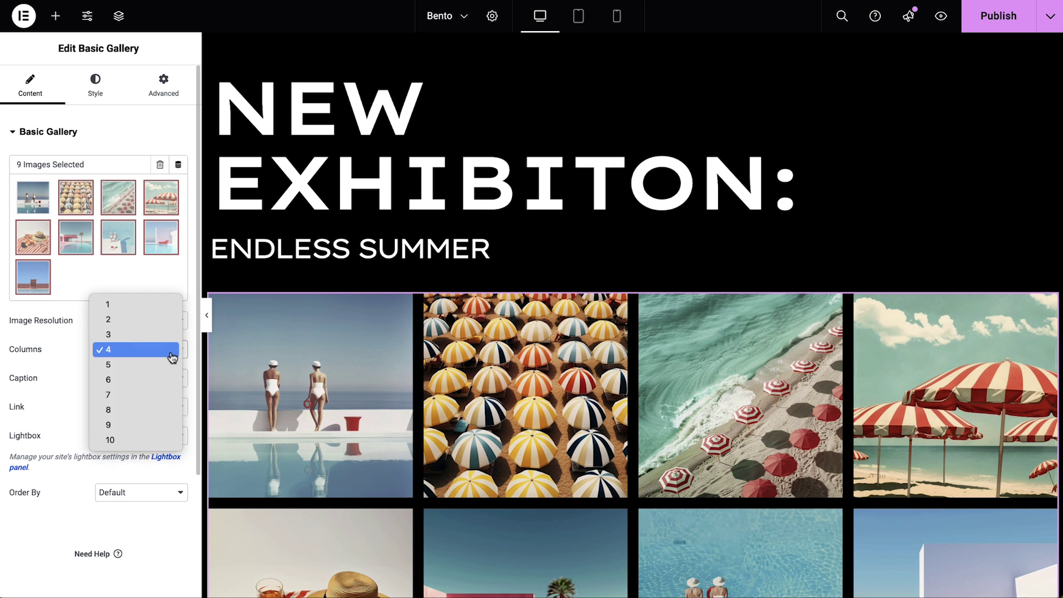
pyautogui.click(166, 340)
pyautogui.scroll(-6, 264, 457)
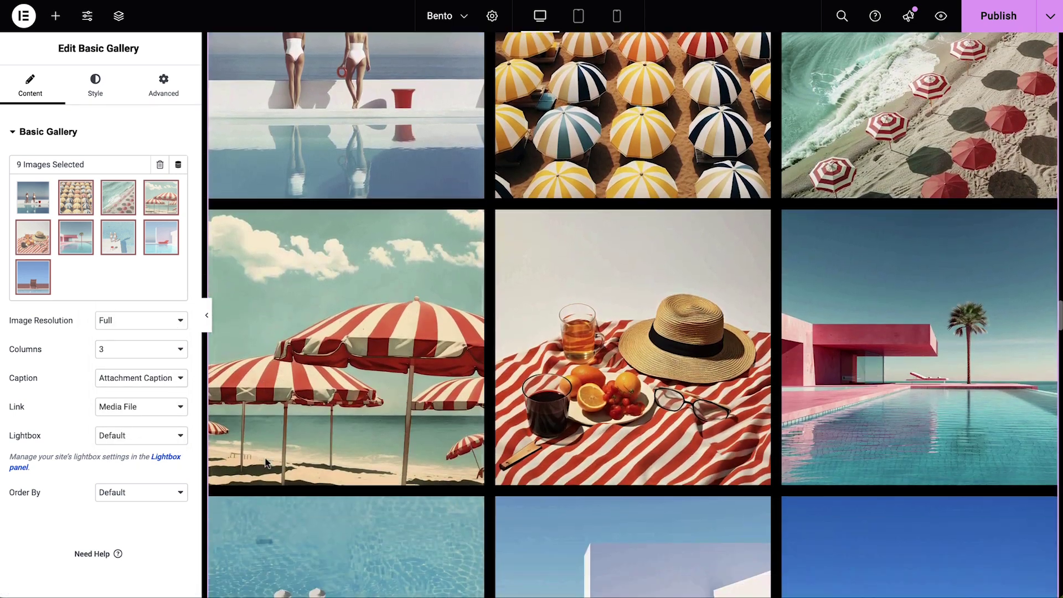
pyautogui.scroll(-5, 264, 459)
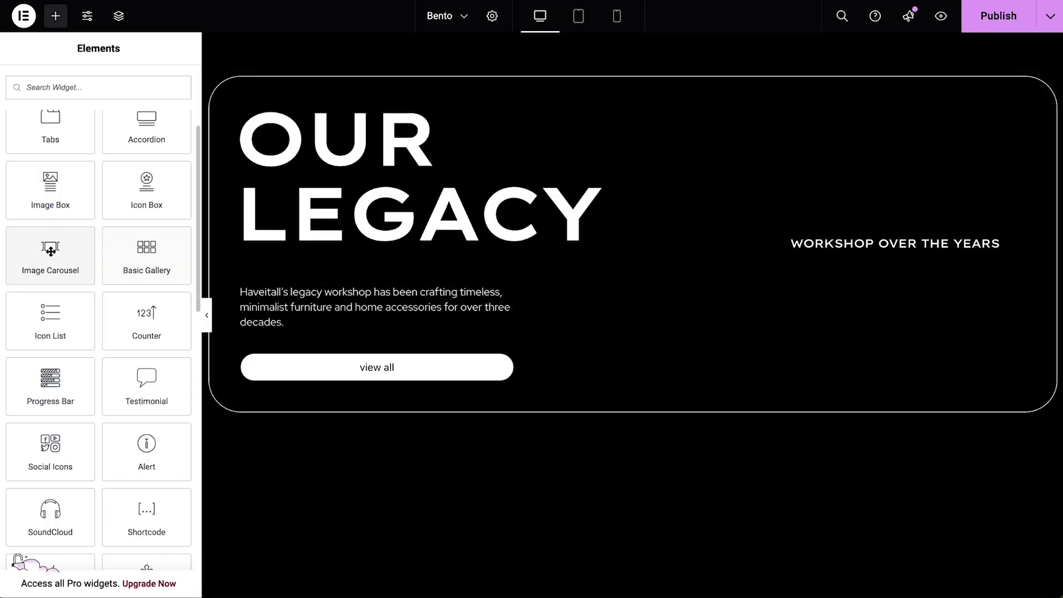
# Add an Image Carousel widget to the Our Legacy section and create its gallery from six workshop photos in the media library.
pyautogui.moveTo(78, 269); pyautogui.dragTo(413, 263)
pyautogui.click(33, 195)
pyautogui.click(207, 177)
pyautogui.click(284, 208)
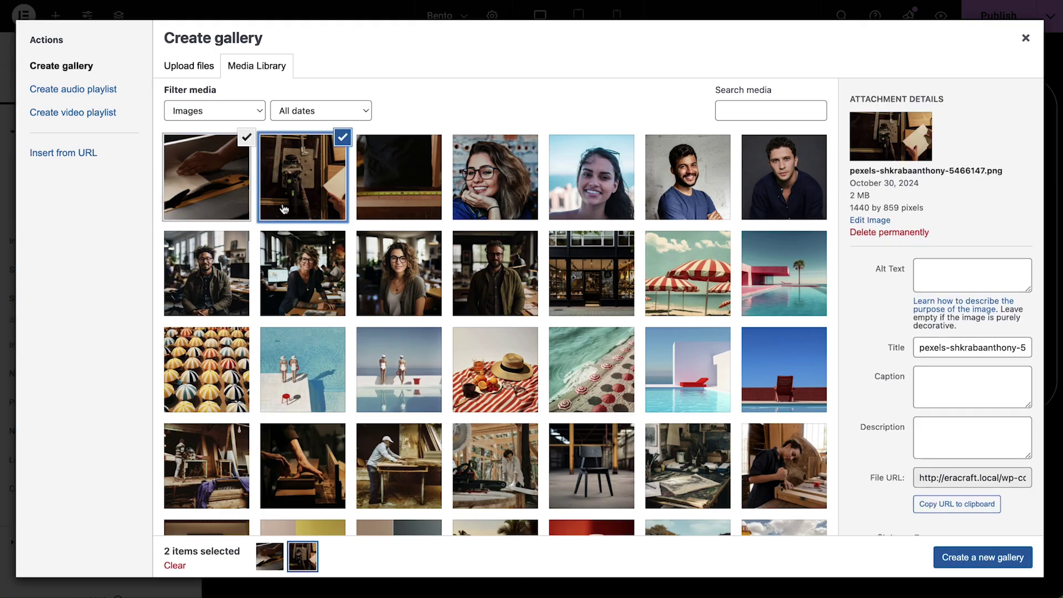
pyautogui.click(394, 210)
pyautogui.click(243, 482)
pyautogui.click(420, 478)
pyautogui.click(529, 479)
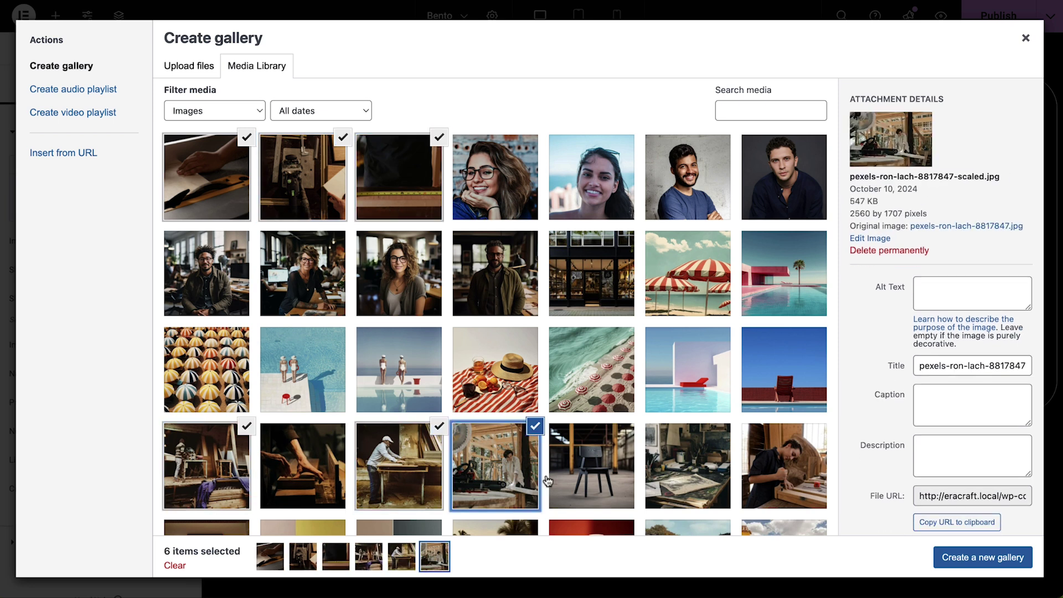
pyautogui.click(1005, 563)
# Move the photo of the man in the white cap first and the purple-tarp workshop second, and insert the carousel images.
pyautogui.moveTo(675, 208); pyautogui.dragTo(233, 209)
pyautogui.moveTo(667, 192); pyautogui.dragTo(327, 189)
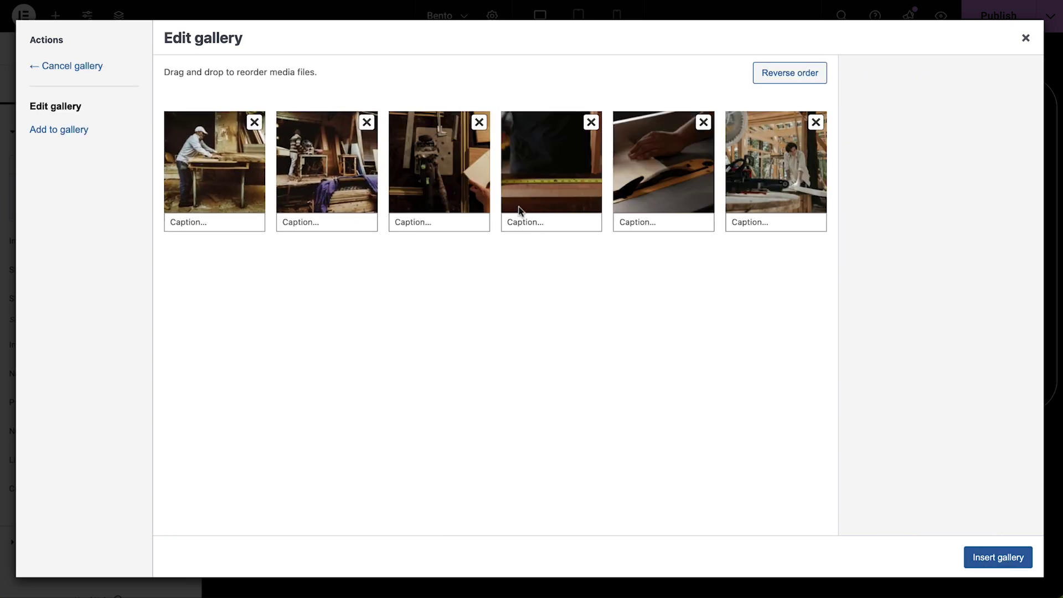
pyautogui.click(988, 560)
# Set the image carousel to show 2 slides and scroll 1 slide at a time.
pyautogui.click(172, 397)
pyautogui.click(160, 255)
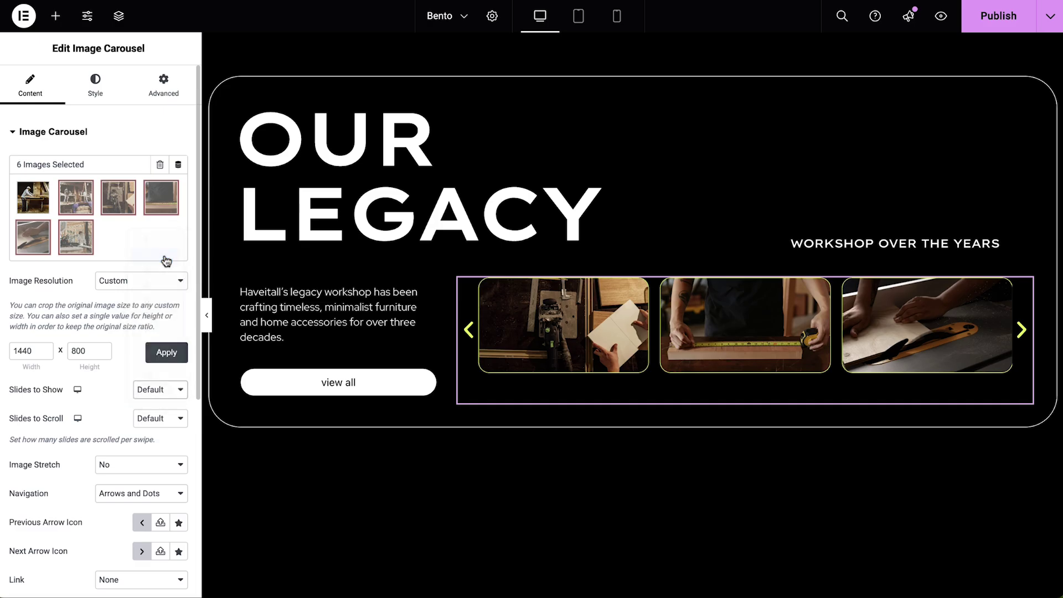
pyautogui.click(172, 419)
pyautogui.click(169, 270)
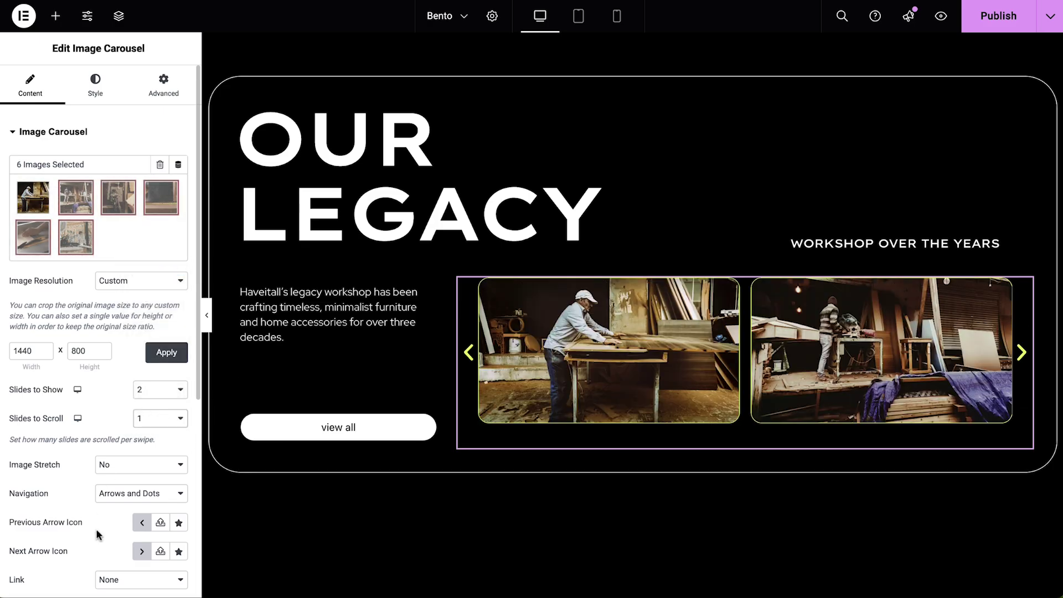
# Set the image carousel's autoplay speed to 3000 in its additional options.
pyautogui.scroll(-5, 100, 535)
pyautogui.click(100, 495)
pyautogui.click(158, 293)
pyautogui.write('3000')
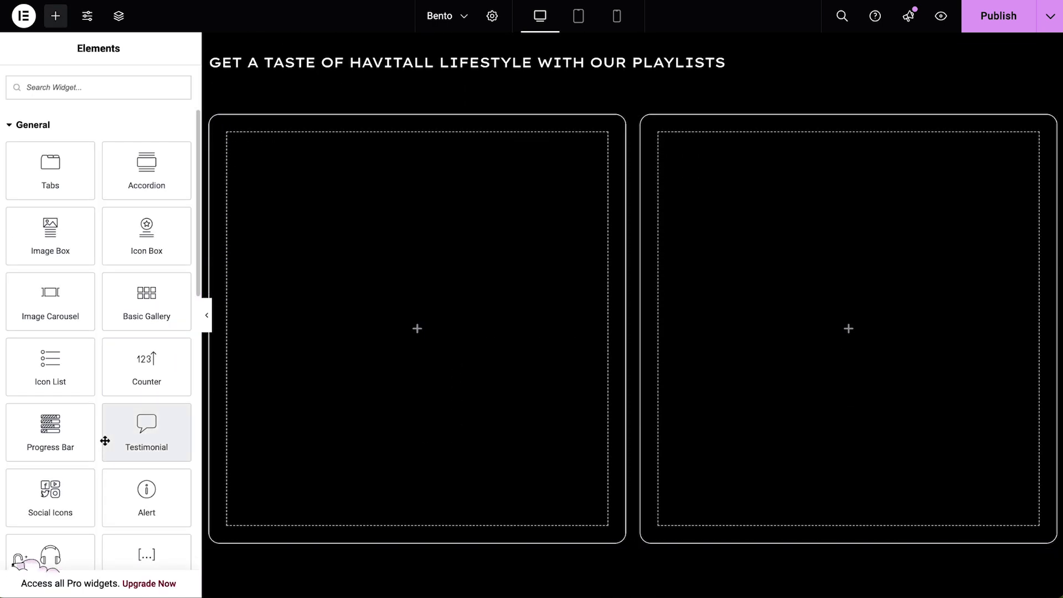
# Add a SoundCloud widget to the first playlist container, paste the Funktastic playlist link and enable the visual player.
pyautogui.scroll(-2, 105, 441)
pyautogui.moveTo(83, 440); pyautogui.dragTo(409, 333)
pyautogui.hotkey('ctrl', 'v')
pyautogui.click(166, 211)
pyautogui.click(160, 191)
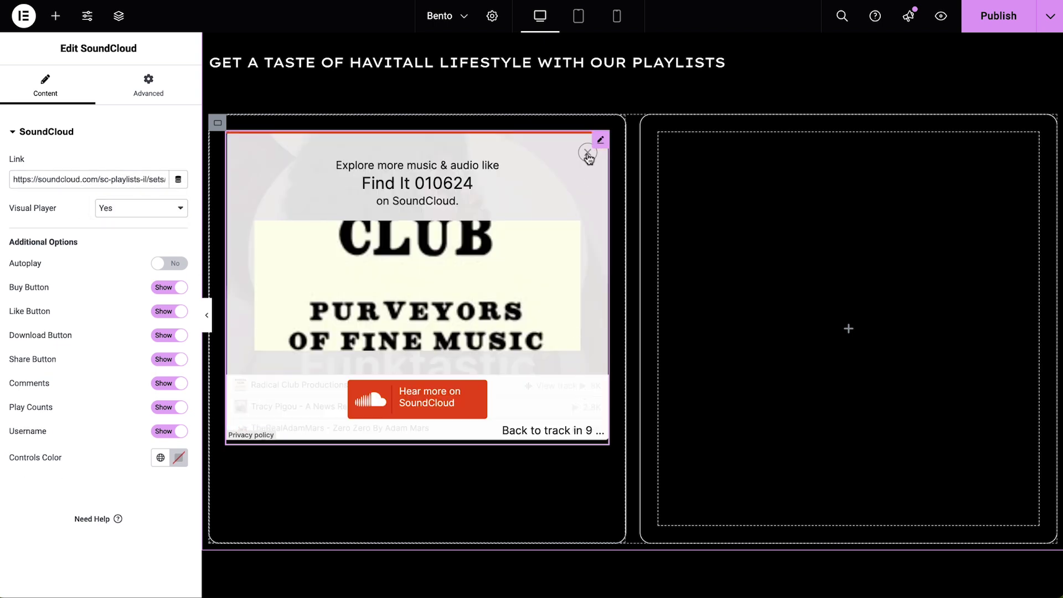
pyautogui.click(588, 154)
# Add a second SoundCloud widget to the empty playlist container beside the Funktastic player.
pyautogui.click(56, 16)
pyautogui.moveTo(52, 440); pyautogui.dragTo(818, 301)
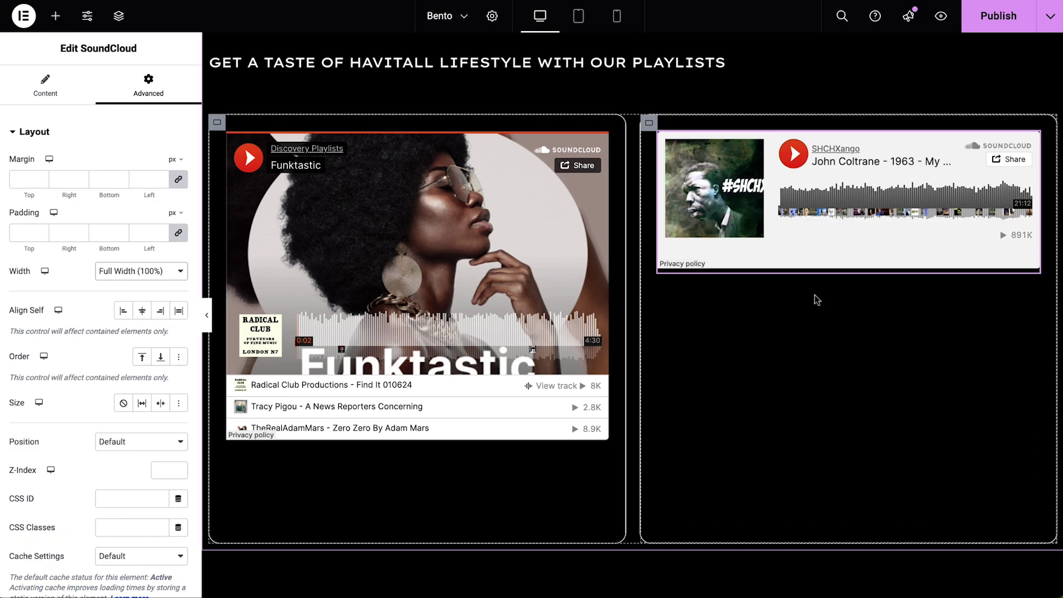
# Replace the links of the SoundCloud widgets in the second playlist container with Spotify links to Design Better podcast episodes.
pyautogui.click(45, 86)
pyautogui.tripleClick(119, 180)
pyautogui.hotkey('ctrl', 'v')
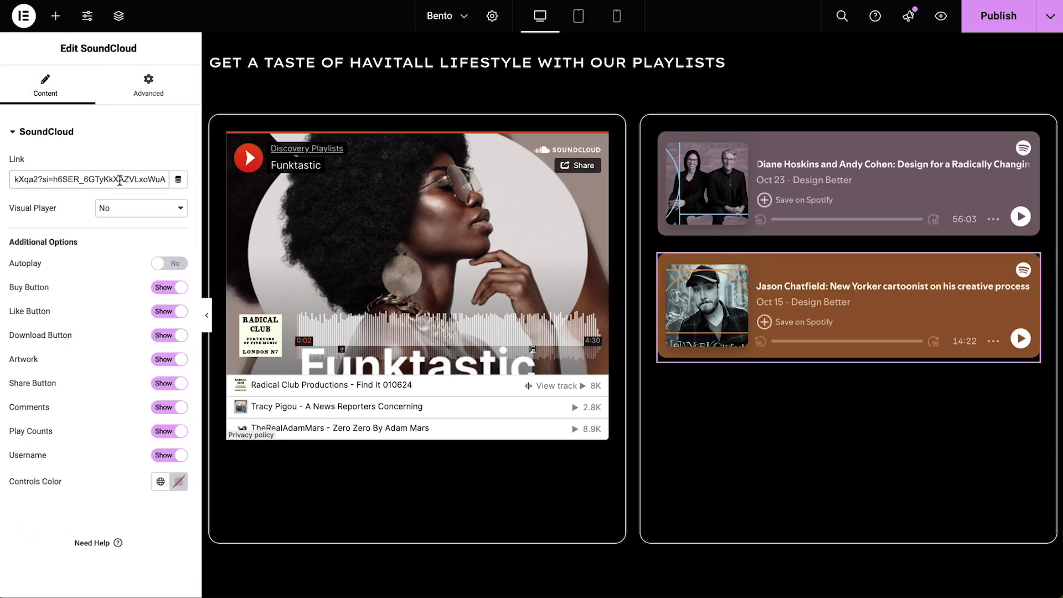
pyautogui.hotkey('ctrl', 'v')
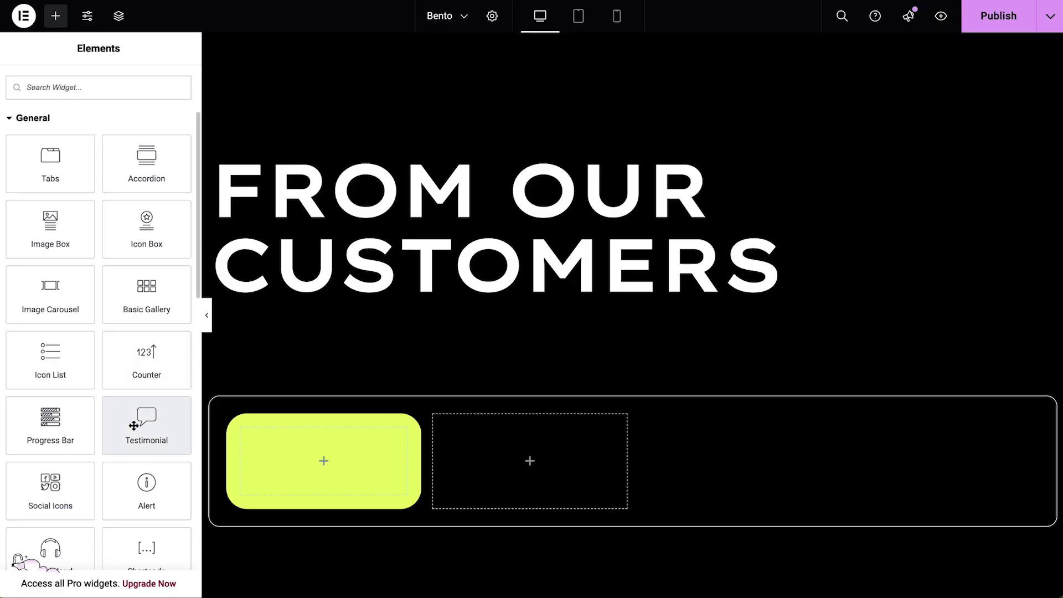
# Add a Testimonial widget to the lime container with the quote starting "The unique designs at Concept Furniture are absolutely stunning!".
pyautogui.moveTo(133, 425); pyautogui.dragTo(307, 457)
pyautogui.tripleClick(171, 202)
pyautogui.write('The unique designs at Concept Furniture are absolutely stunning! Each piece feels like a work of art, bringing so much character into my space.')
# Set the testimonial's image to woman1.png from the media library and fill in the customer's name.
pyautogui.click(152, 334)
pyautogui.click(495, 177)
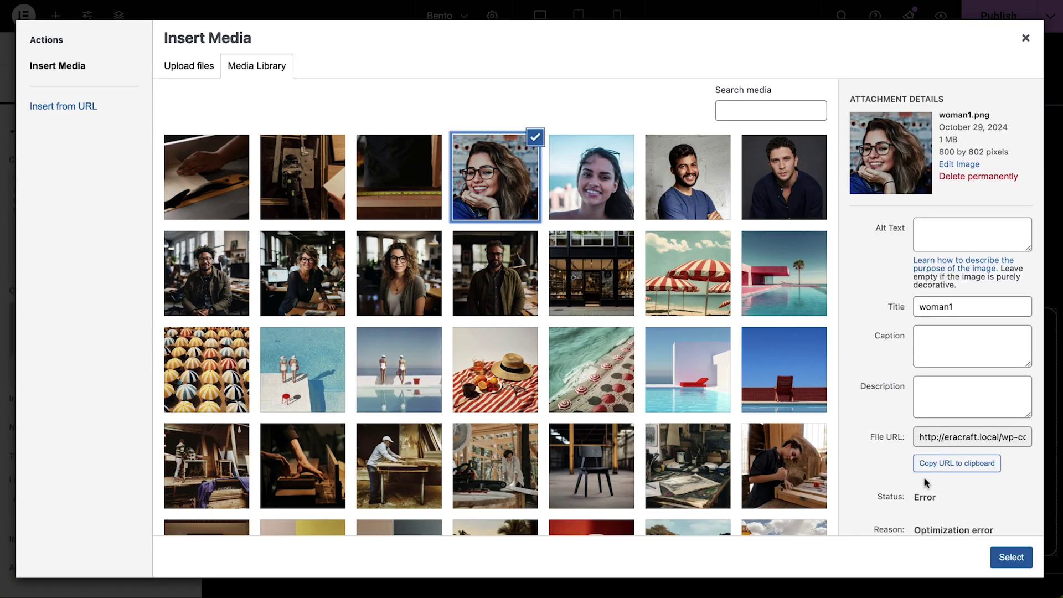
pyautogui.click(1011, 557)
pyautogui.click(148, 428)
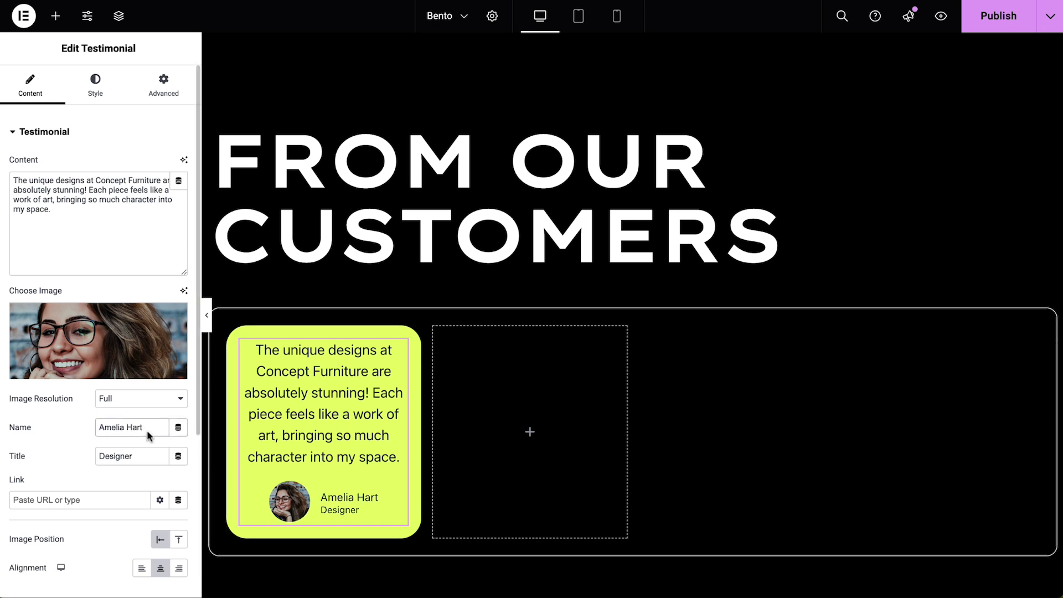
# Left-align the testimonial and keep its image position set to Aside.
pyautogui.click(142, 569)
pyautogui.click(179, 539)
pyautogui.click(160, 539)
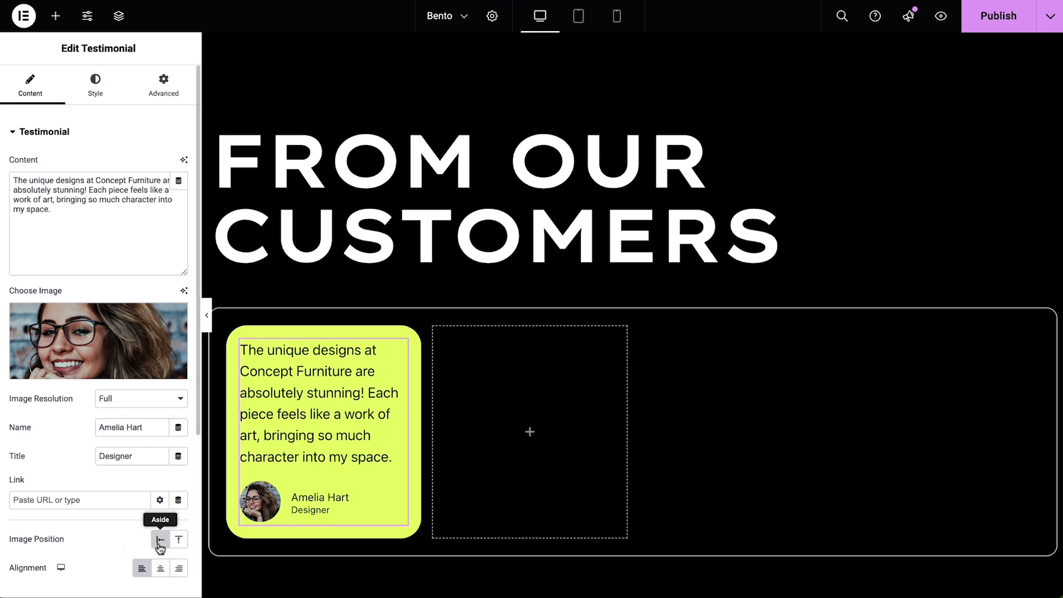
# Style the testimonial's content with a black global text color and the Text global font.
pyautogui.click(105, 83)
pyautogui.click(160, 164)
pyautogui.click(131, 228)
pyautogui.click(160, 193)
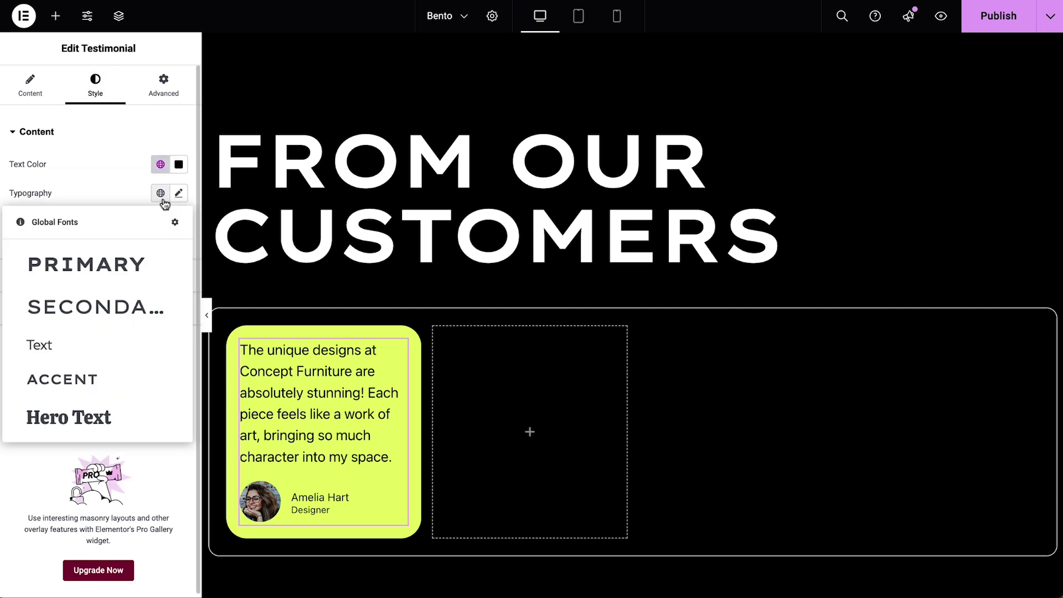
pyautogui.click(111, 351)
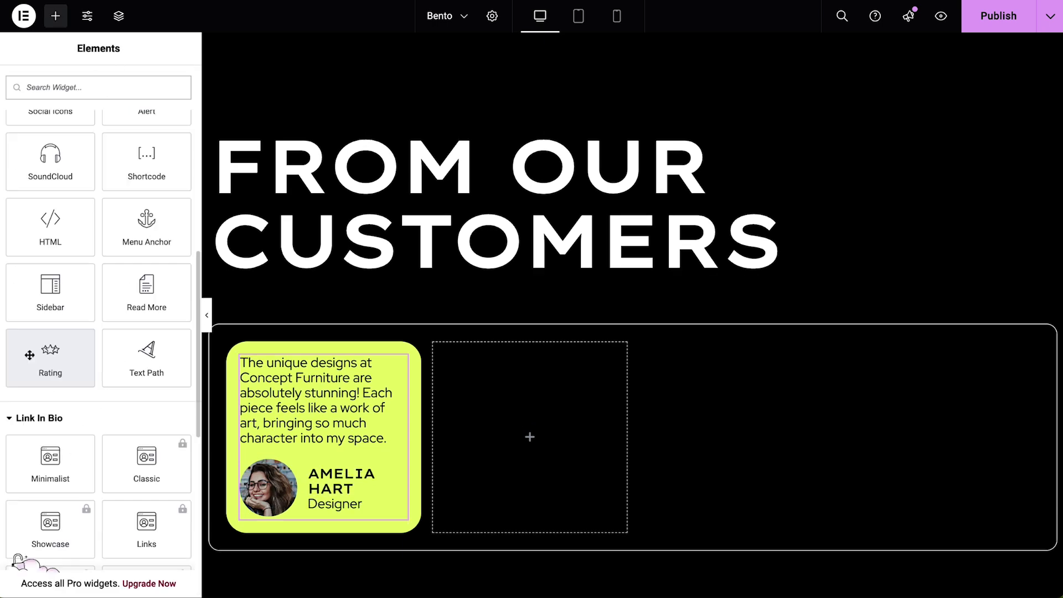
# Add a Rating widget above the testimonial with a rating scale of 5 and a rating of 5.
pyautogui.moveTo(50, 355); pyautogui.dragTo(266, 343)
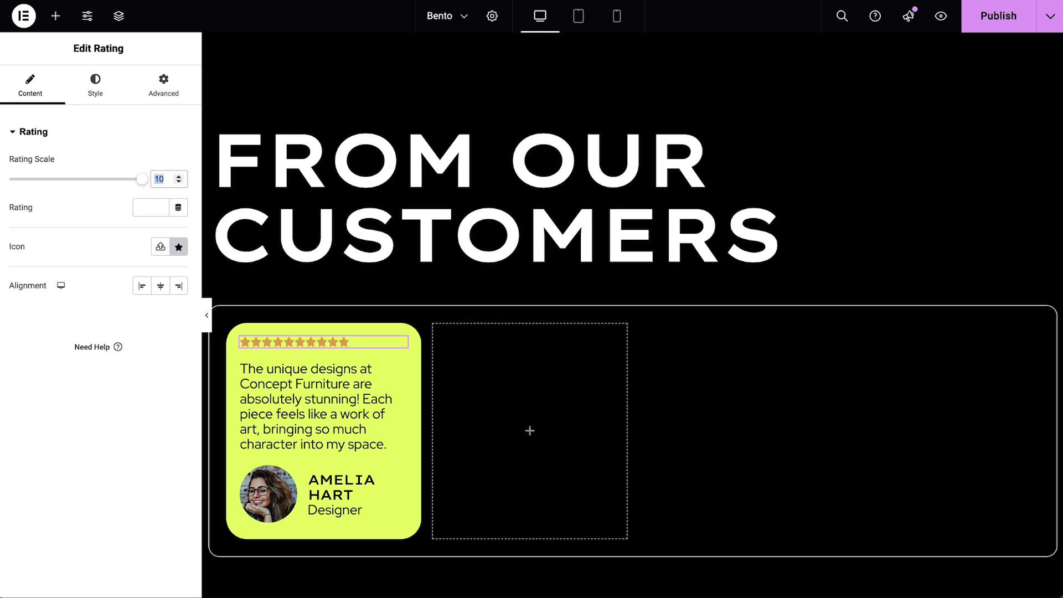
pyautogui.write('5')
pyautogui.press('Tab')
pyautogui.write('5')
# Style the rating stars with a size of 24 px, a spacing of 8 px and a black global color.
pyautogui.click(95, 83)
pyautogui.click(162, 179)
pyautogui.write('24')
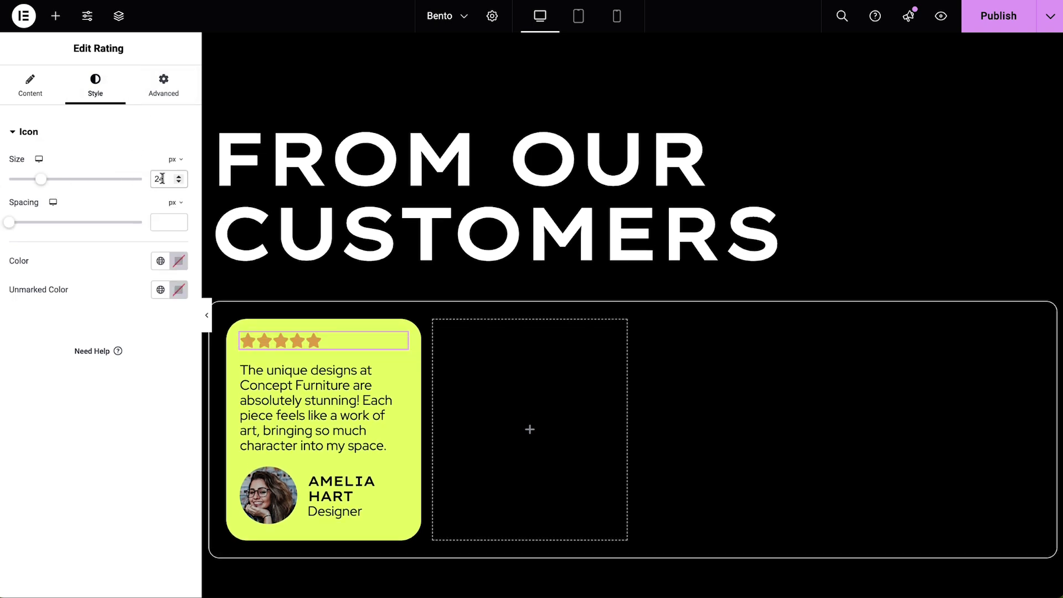
pyautogui.click(160, 261)
pyautogui.click(140, 322)
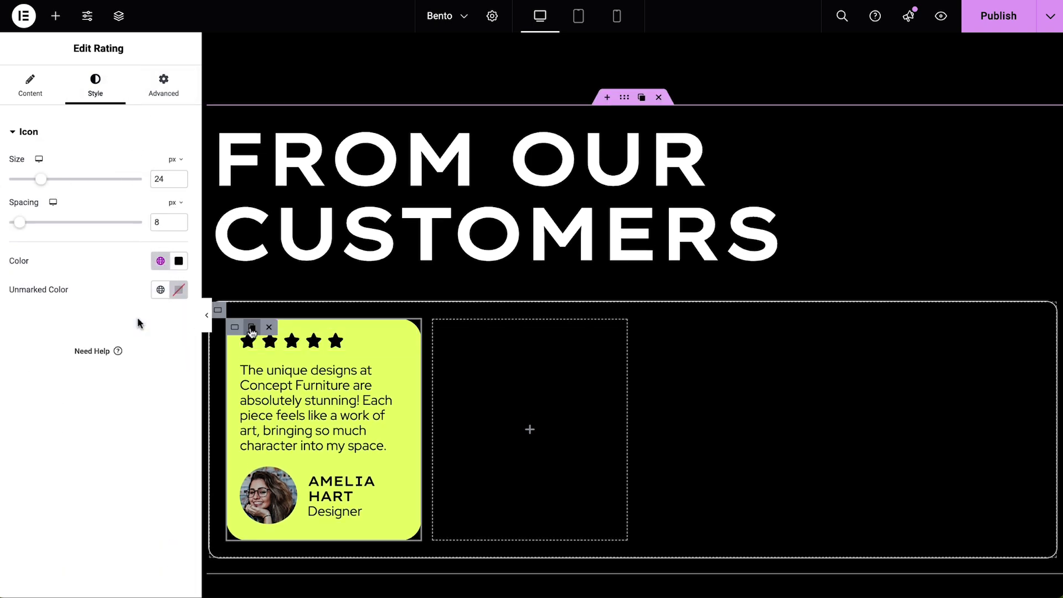
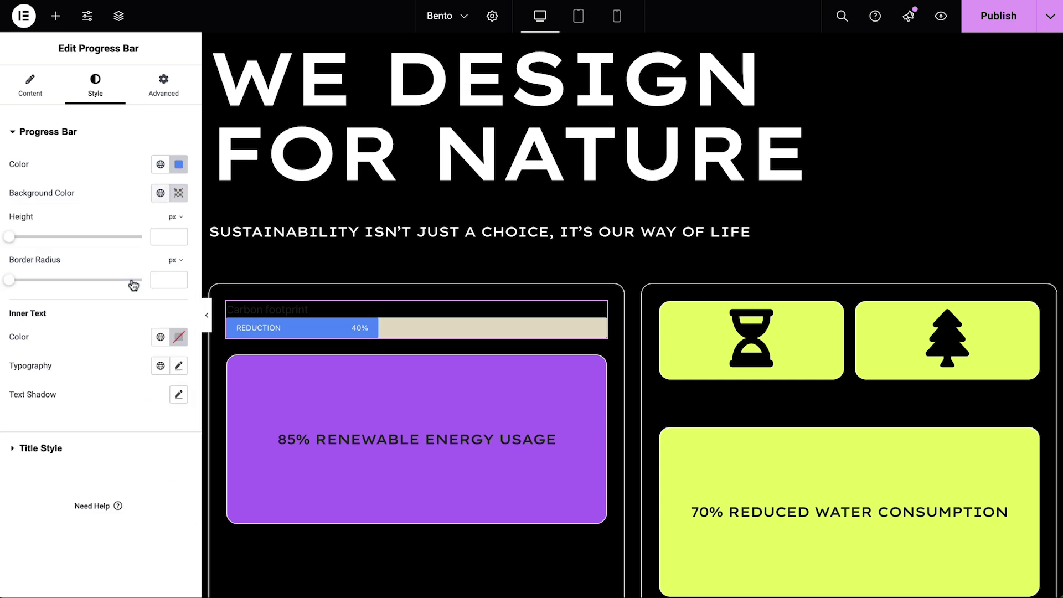
# Set the carbon footprint progress bar's height to 36 px and border radius to 80 px, and apply a global color and font to its title.
pyautogui.write('36')
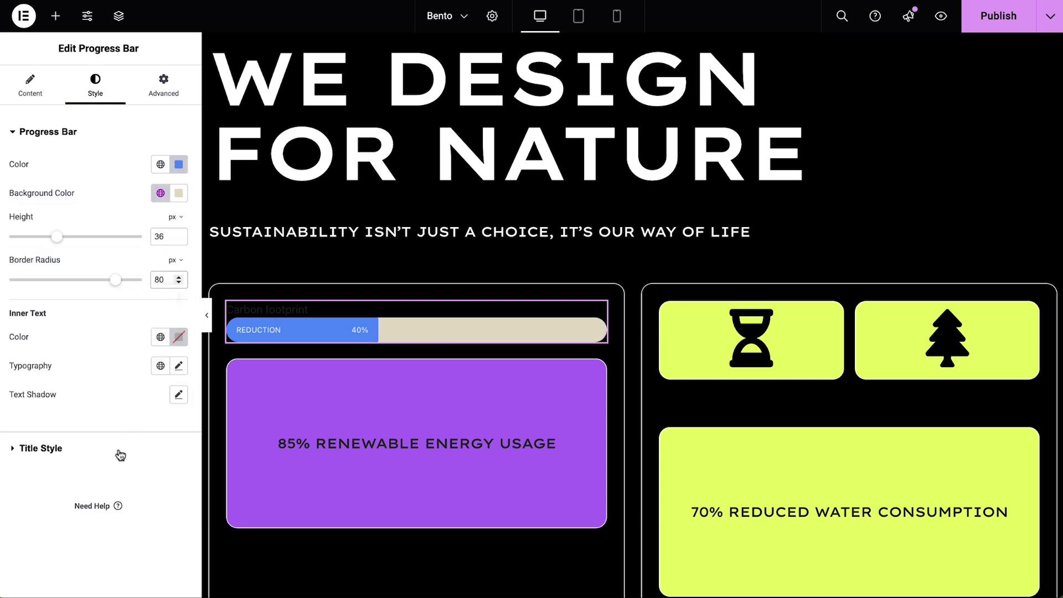
pyautogui.click(120, 456)
pyautogui.click(161, 197)
pyautogui.scroll(-2, 122, 443)
pyautogui.click(118, 469)
pyautogui.click(159, 227)
pyautogui.click(125, 410)
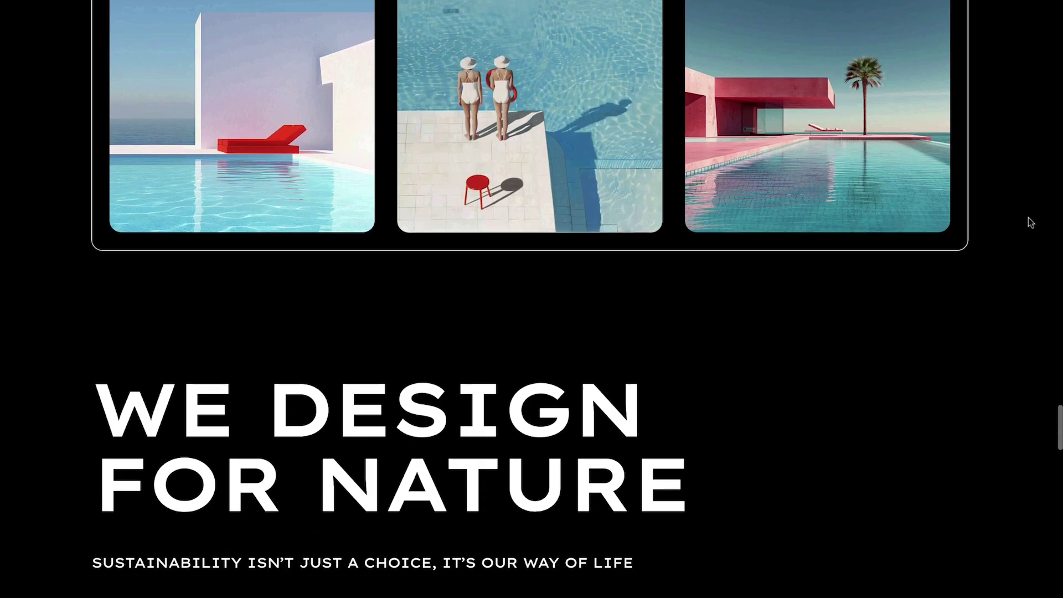
# Add a Counter below the hourglass icon with ending number 25, suffix + and title "Years Porduct Life".
pyautogui.scroll(-8, 1028, 219)
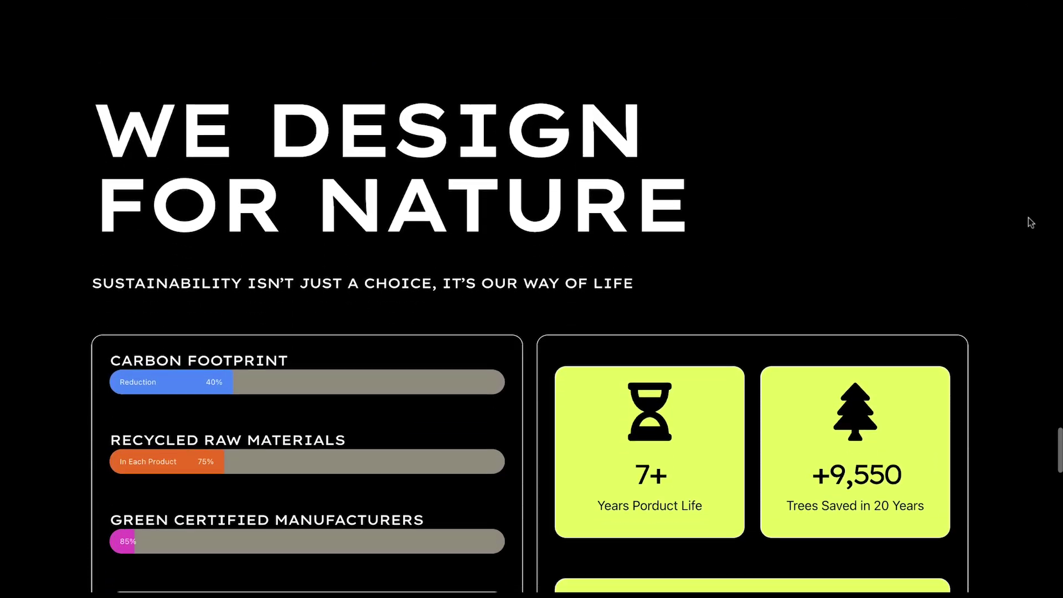
pyautogui.scroll(-2, 1031, 222)
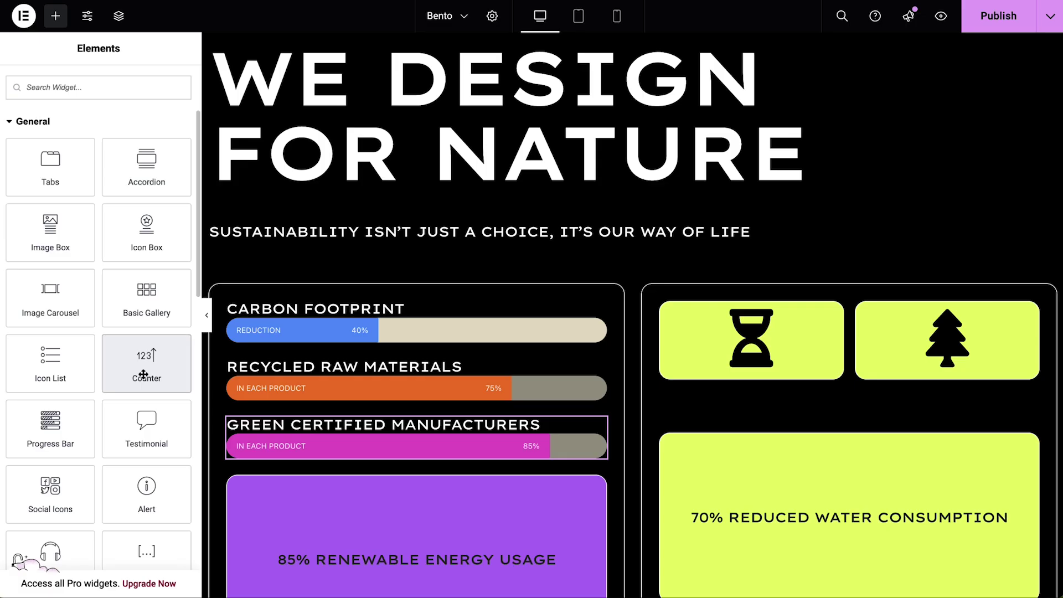
pyautogui.moveTo(147, 366); pyautogui.dragTo(747, 361)
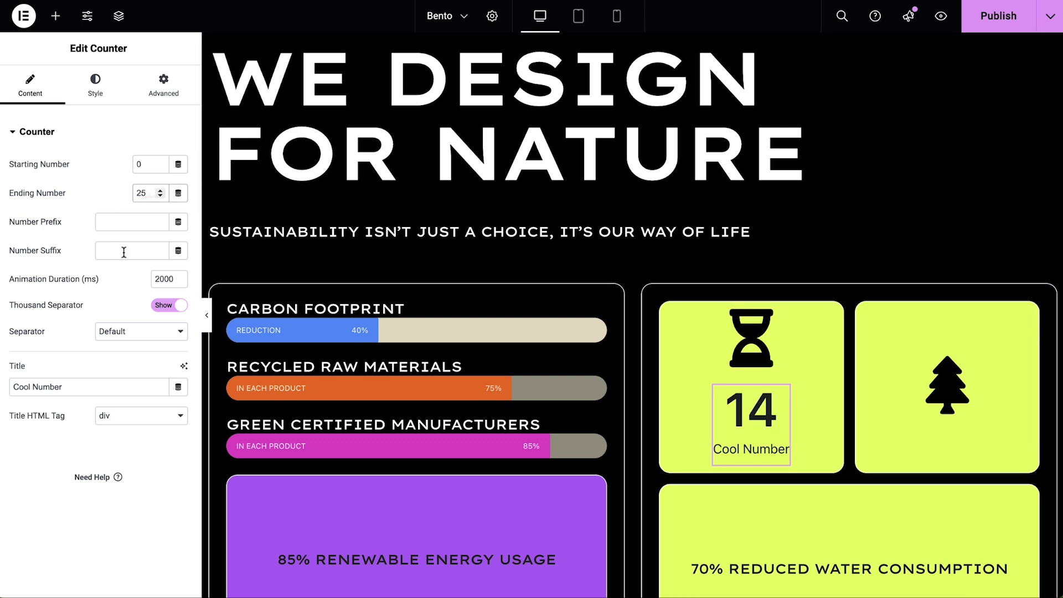
pyautogui.tripleClick(115, 386)
pyautogui.write('Years Porduct Life')
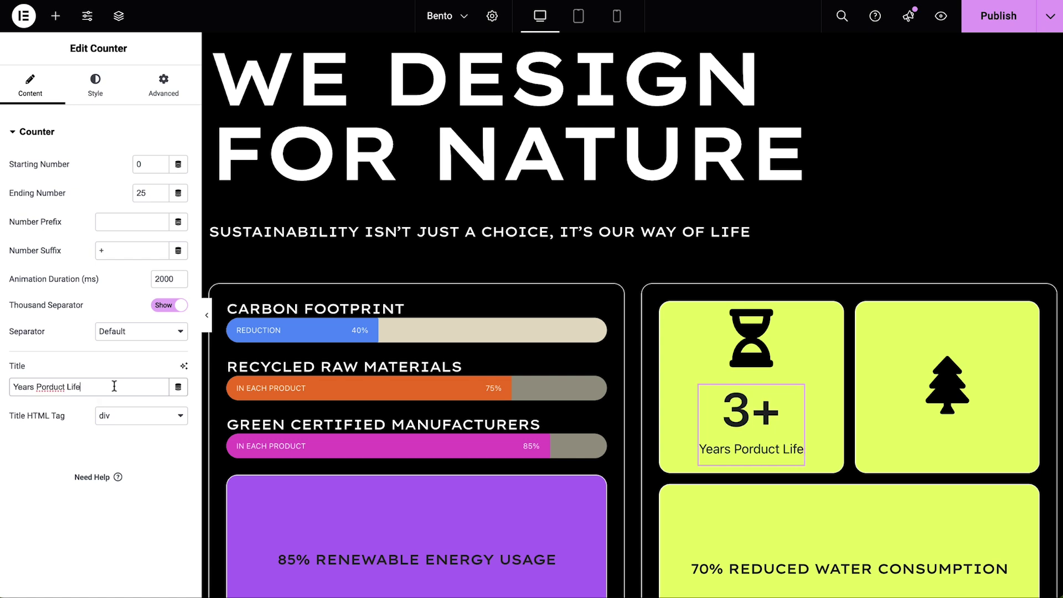
# Add a counter below the tree icon running from 9500 to 10,000 with prefix + and title "Trees Saved in 20 Years".
pyautogui.rightClick(937, 430)
pyautogui.click(943, 342)
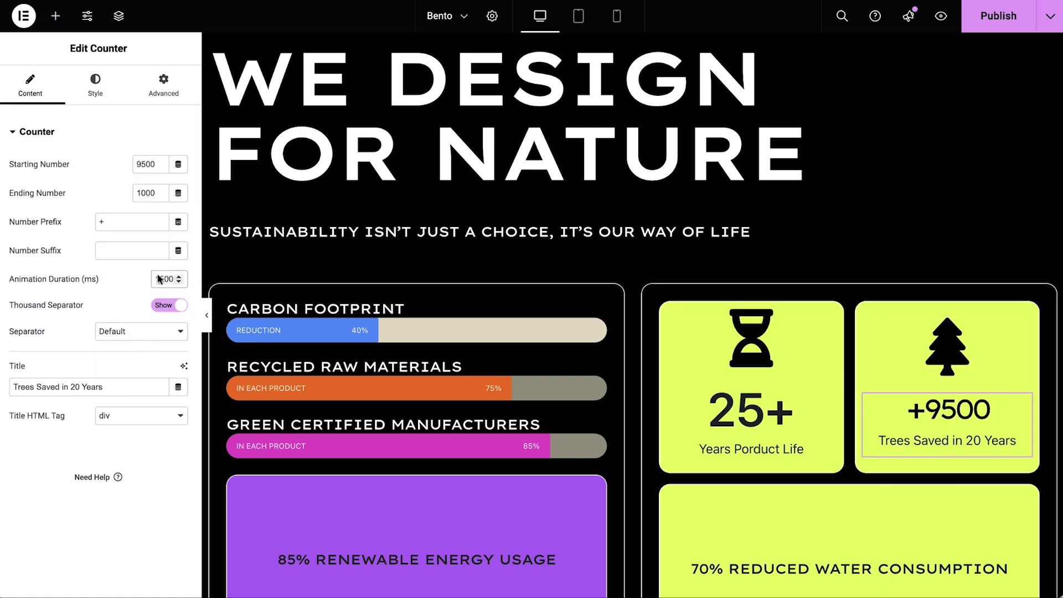
pyautogui.click(96, 84)
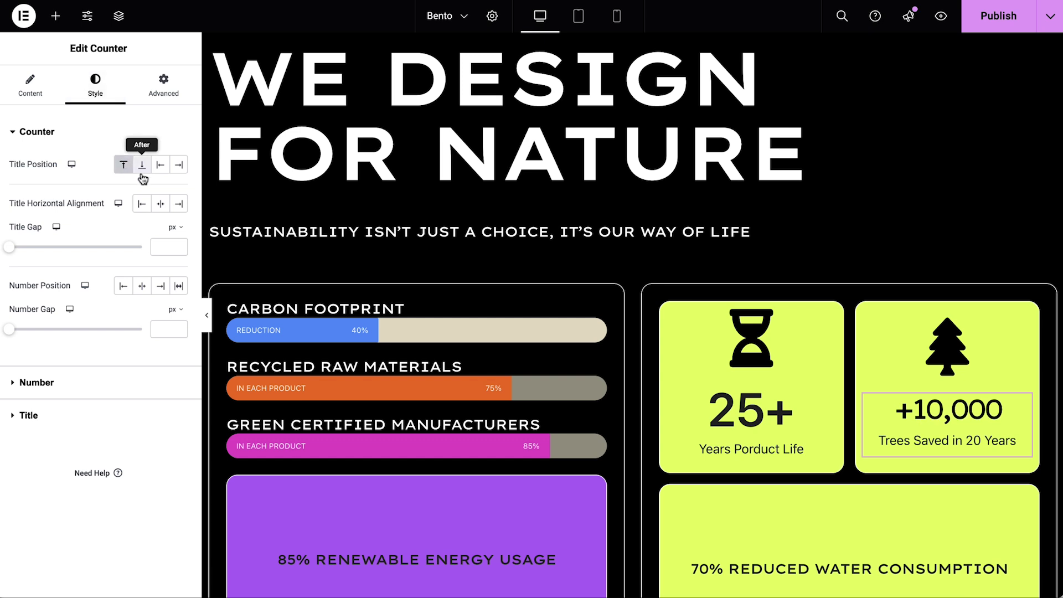
# Add a Rating widget to the renewable energy usage container with the solid Sun icon and enter 20 as its numeric value.
pyautogui.click(55, 15)
pyautogui.moveTo(50, 520); pyautogui.dragTo(381, 438)
pyautogui.click(178, 248)
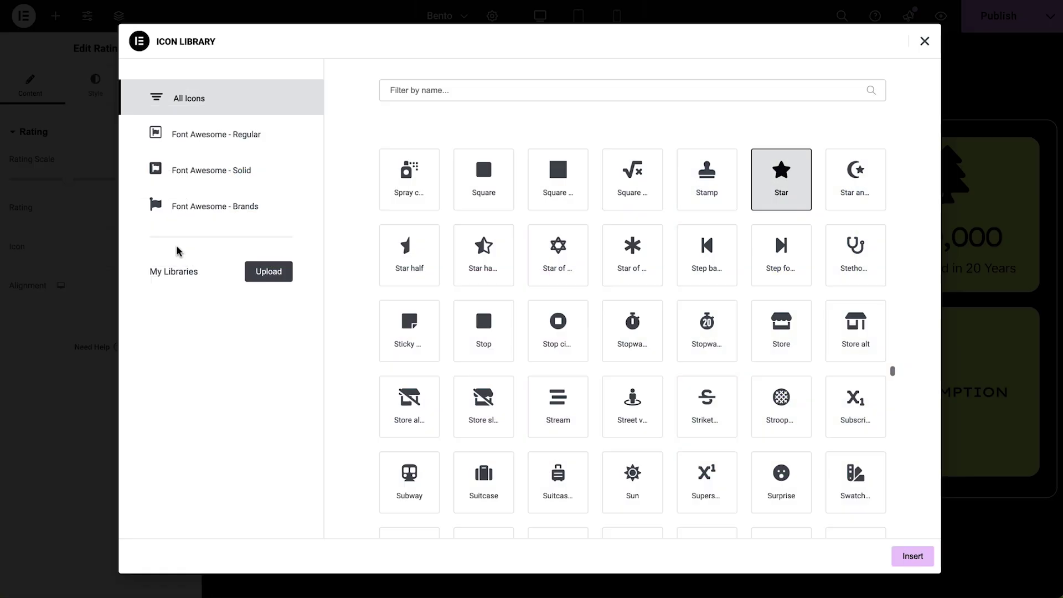
pyautogui.write('sun')
pyautogui.click(632, 178)
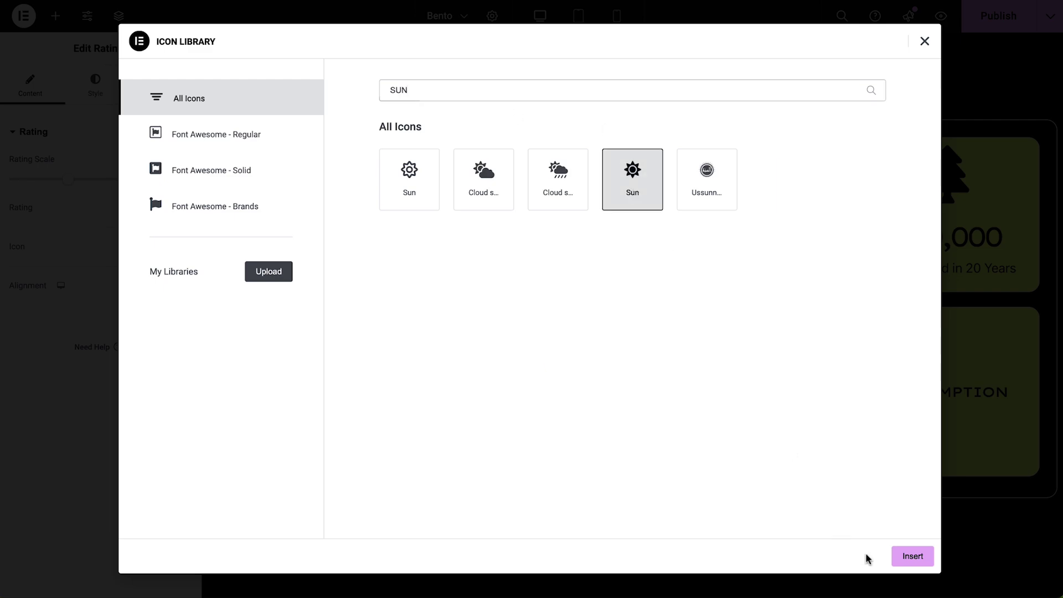
pyautogui.click(908, 556)
pyautogui.press('BackSpace')
pyautogui.write('20')
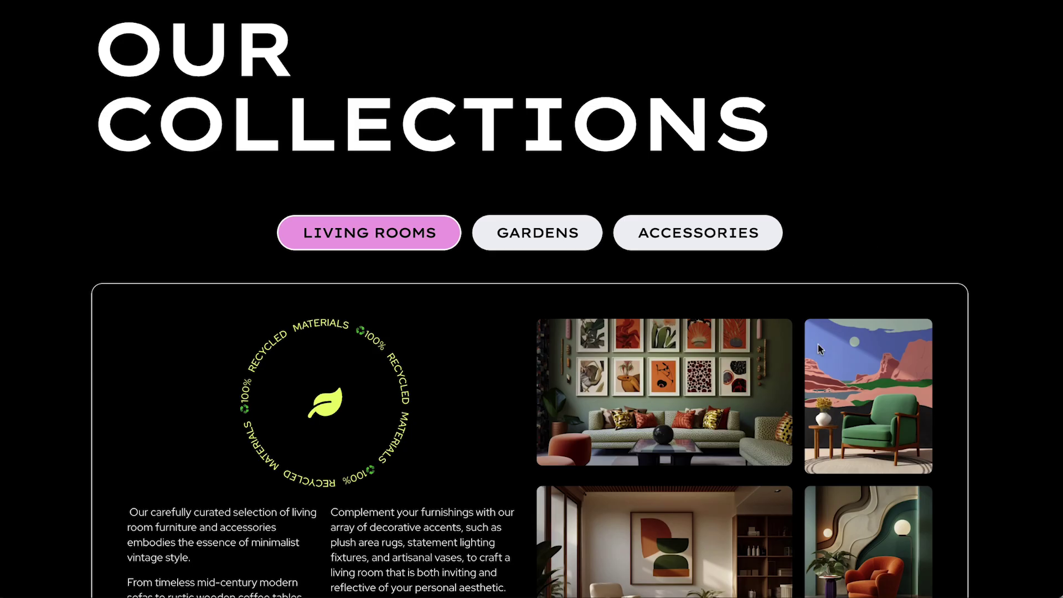
# Examine the Gardens and Accessories tabs in the collections section and expand the team member entries in the Meet the Team accordion.
pyautogui.scroll(-3, 818, 344)
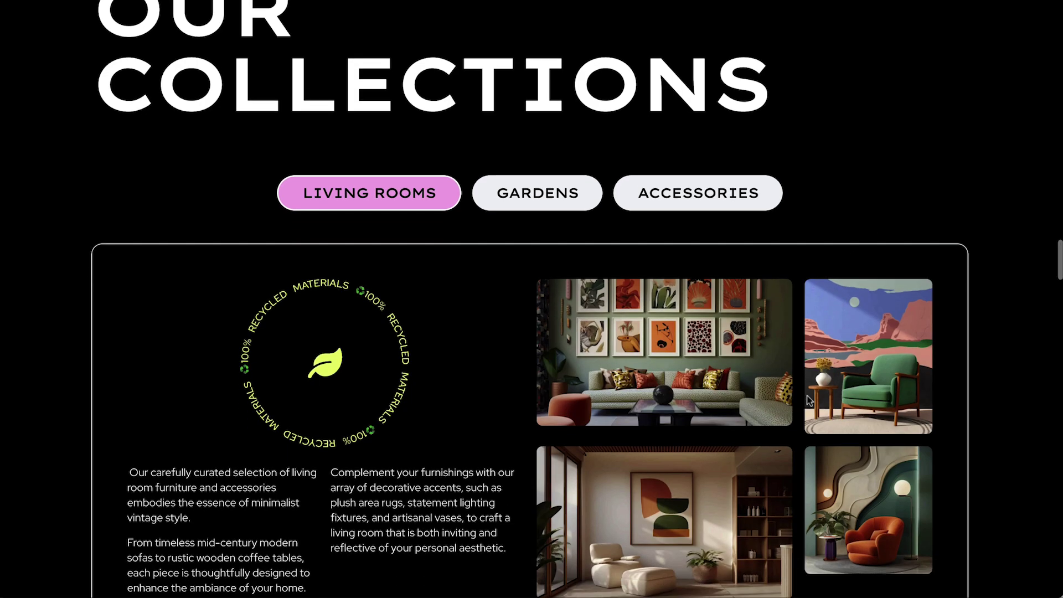
pyautogui.click(529, 95)
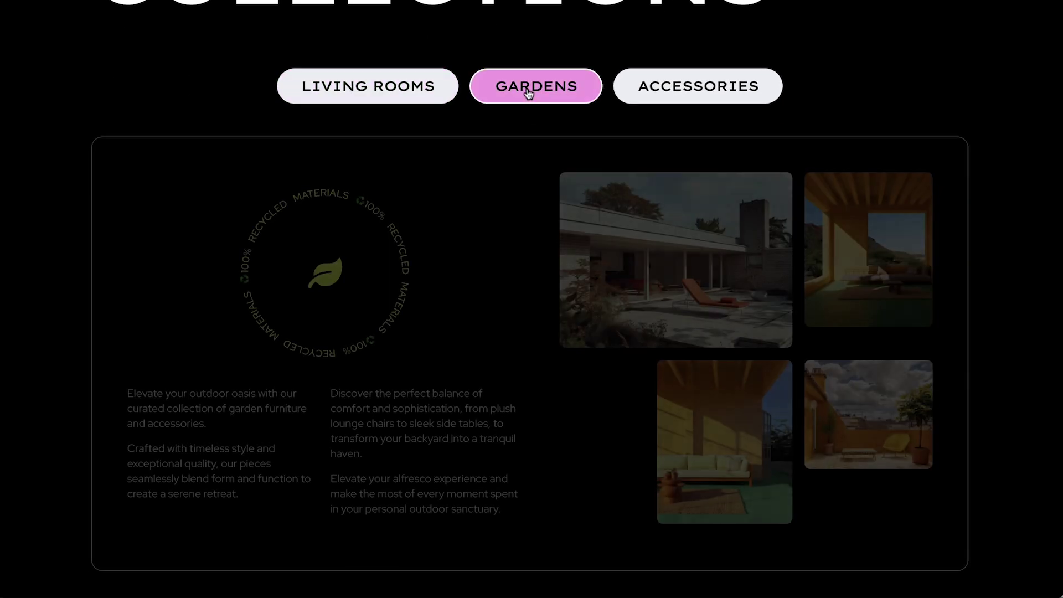
pyautogui.click(692, 90)
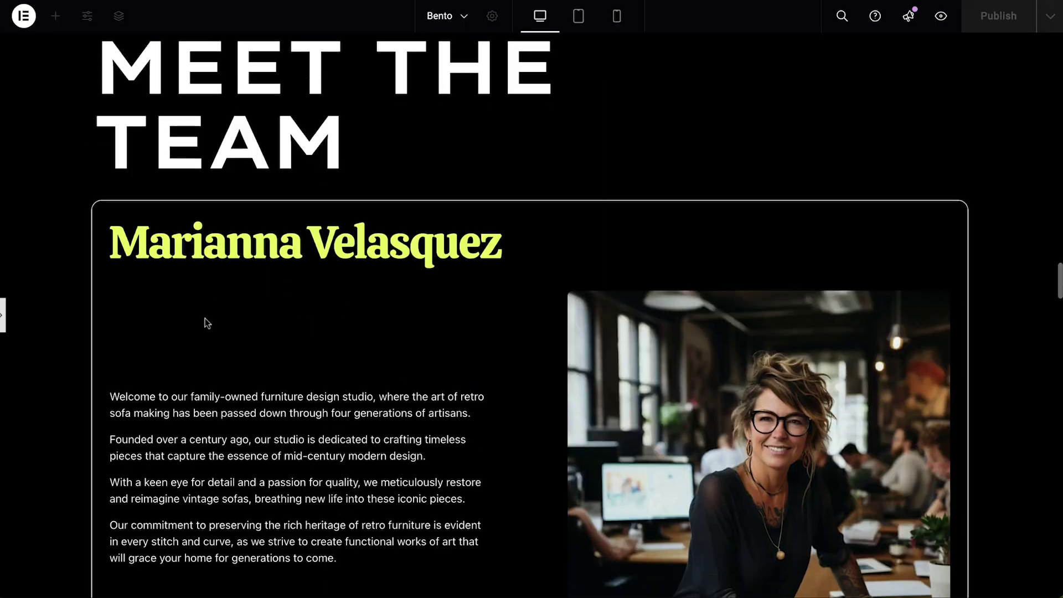
pyautogui.scroll(-5, 205, 318)
pyautogui.click(236, 468)
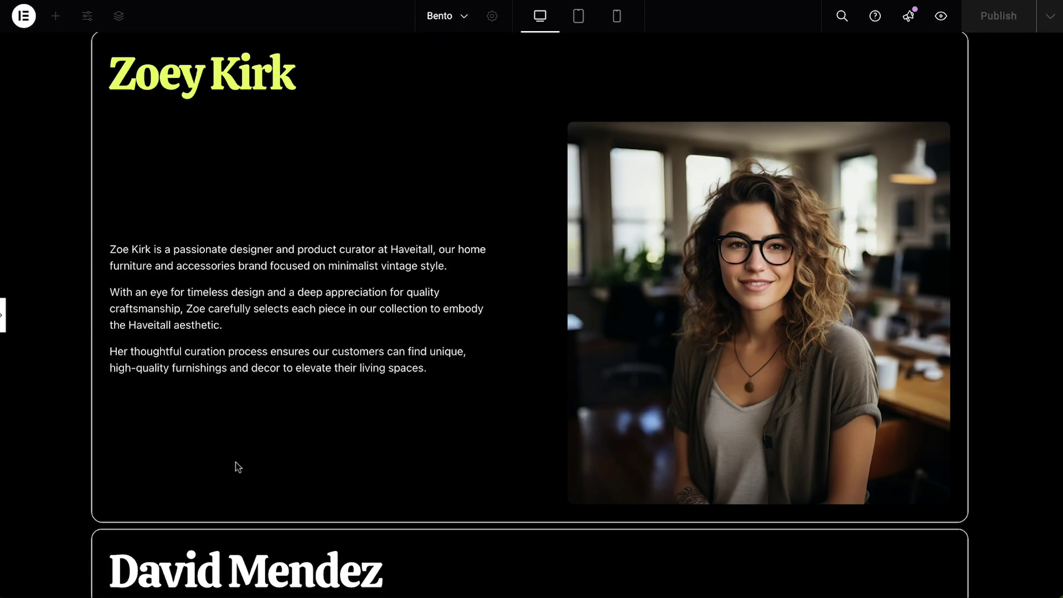
pyautogui.click(258, 551)
pyautogui.click(258, 554)
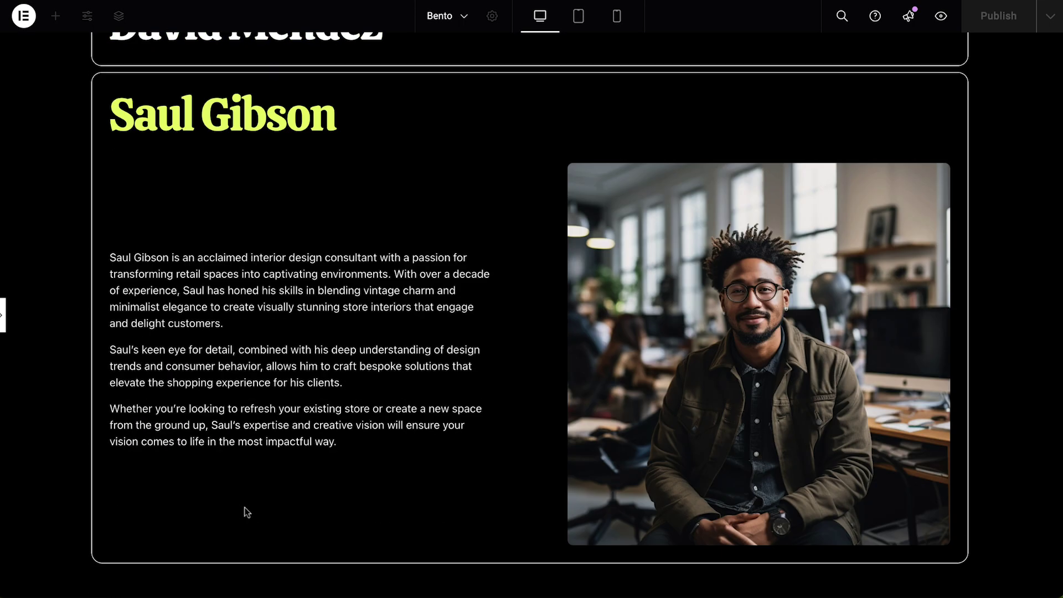
# Add a Tabs widget below the Our Collections heading and name its tabs Living Rooms, Gardens and Accessories.
pyautogui.moveTo(50, 166); pyautogui.dragTo(355, 221)
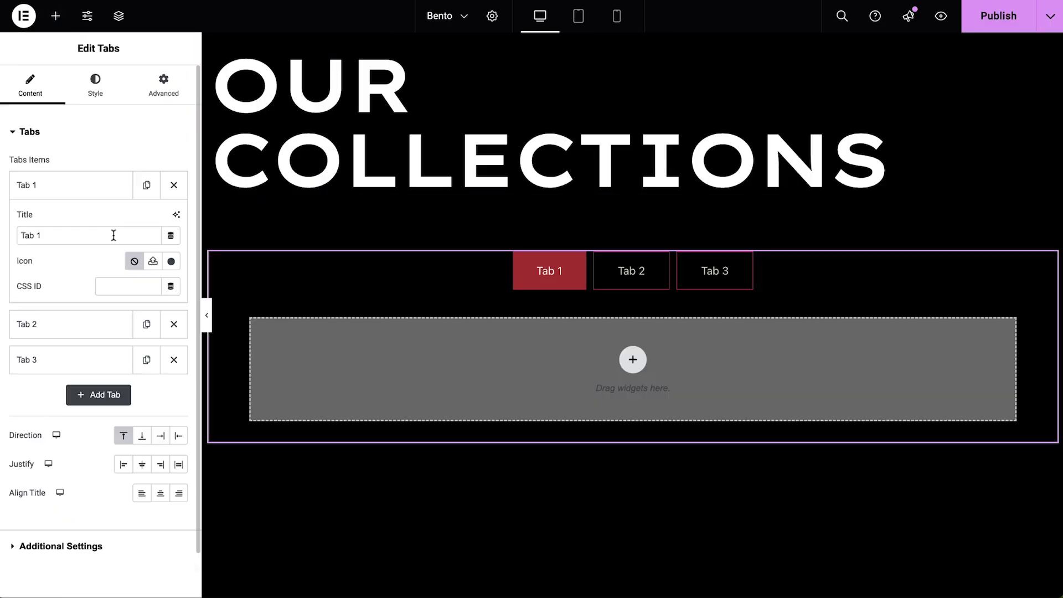
pyautogui.click(96, 322)
pyautogui.click(88, 360)
pyautogui.tripleClick(87, 307)
pyautogui.write('Accessories')
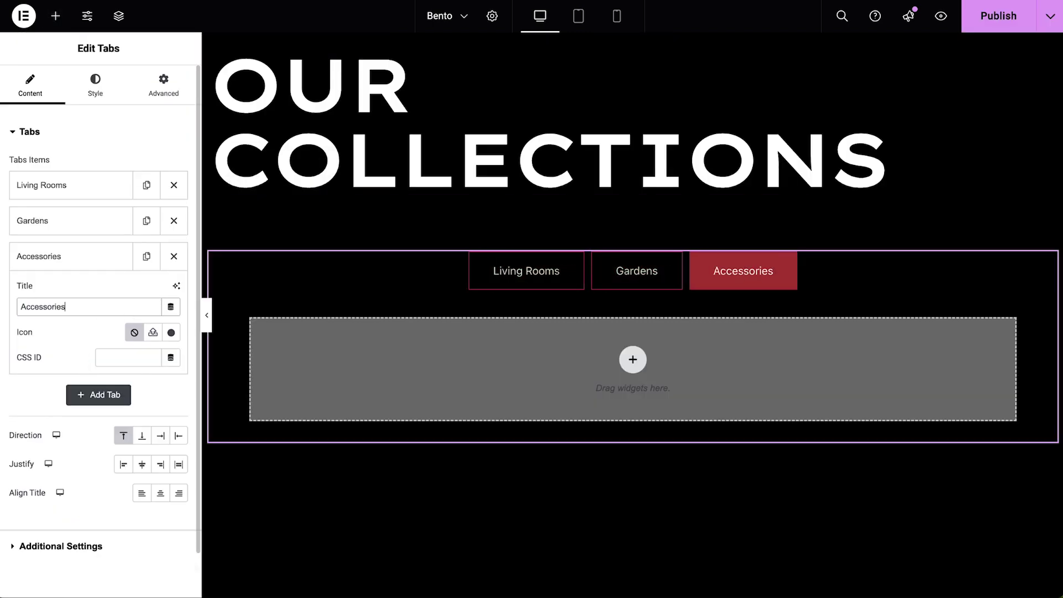
# Insert a structure of two equal columns into the Living Rooms tab.
pyautogui.click(538, 277)
pyautogui.click(633, 360)
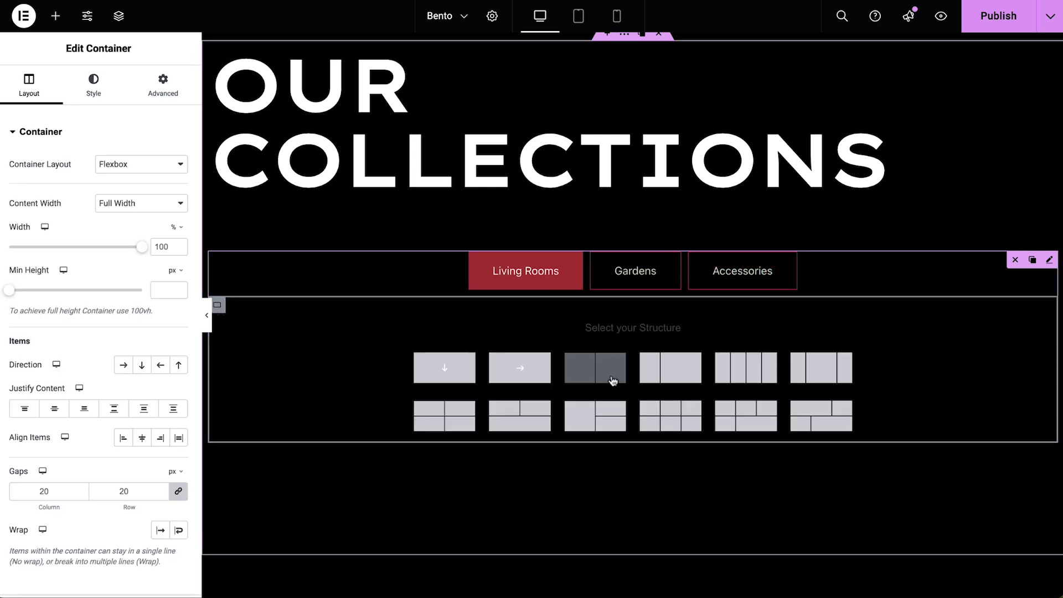
pyautogui.click(597, 370)
# Give the container of the Living Rooms tab a solid border.
pyautogui.click(218, 306)
pyautogui.click(89, 86)
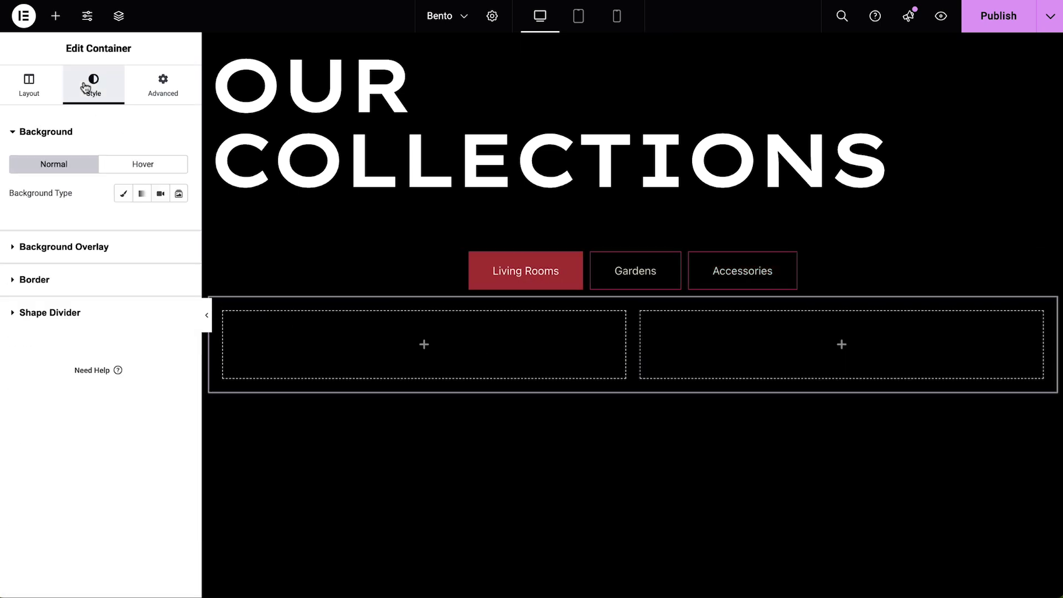
pyautogui.click(76, 285)
pyautogui.click(105, 260)
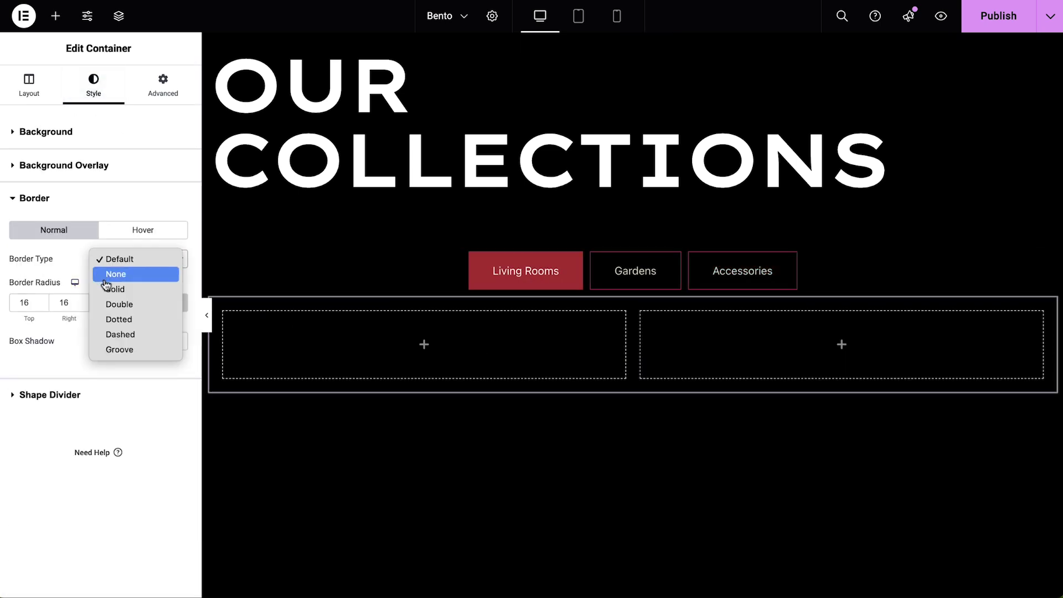
pyautogui.click(101, 288)
# Place a Text Path widget in the first column of the Living Rooms tab and a Text Editor below it.
pyautogui.click(55, 17)
pyautogui.scroll(-10, 55, 277)
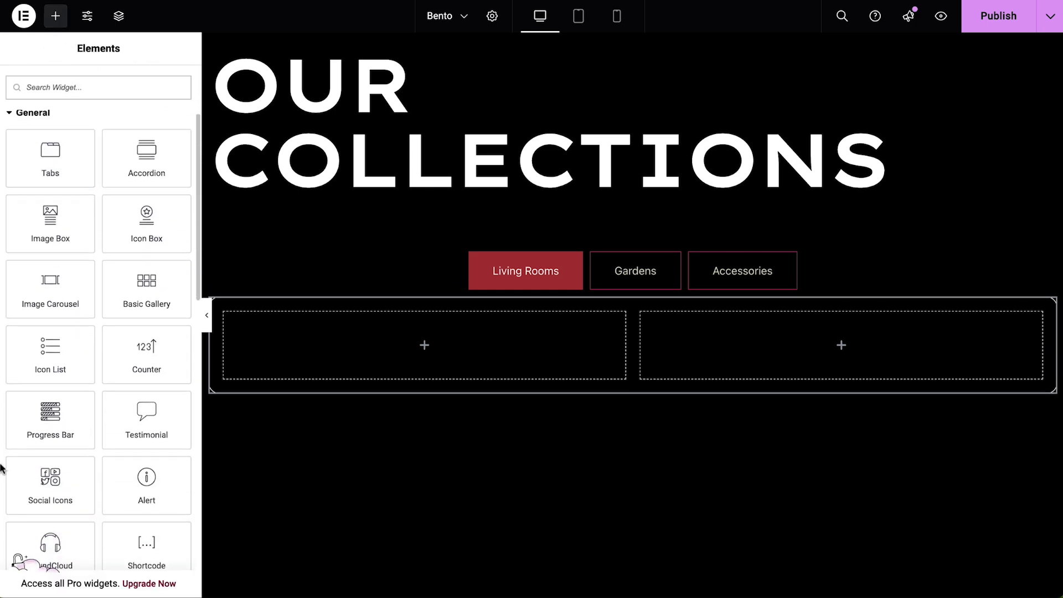
pyautogui.moveTo(147, 444); pyautogui.dragTo(305, 373)
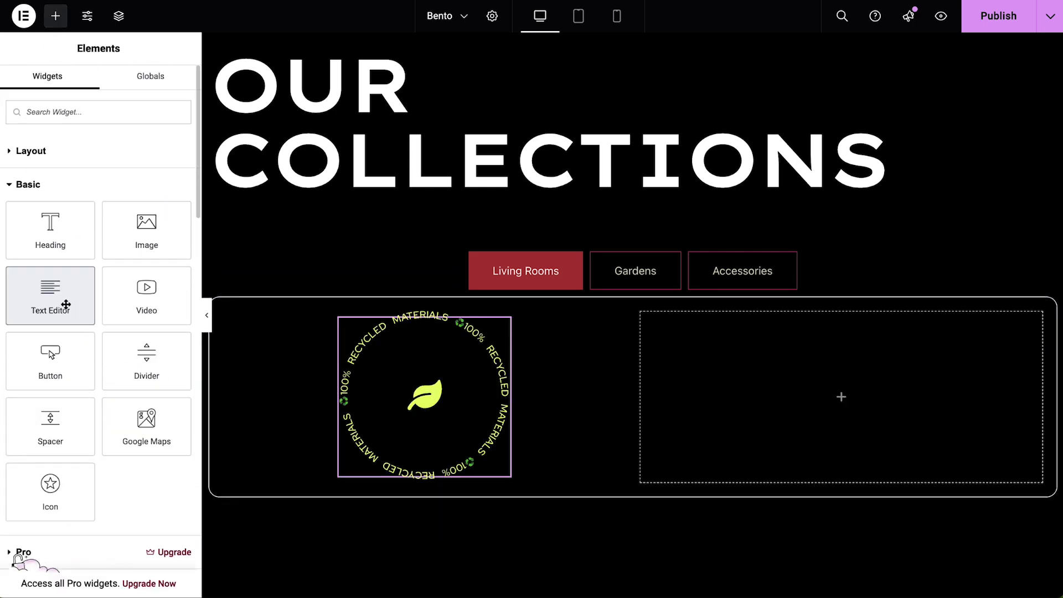
pyautogui.moveTo(66, 316); pyautogui.dragTo(380, 486)
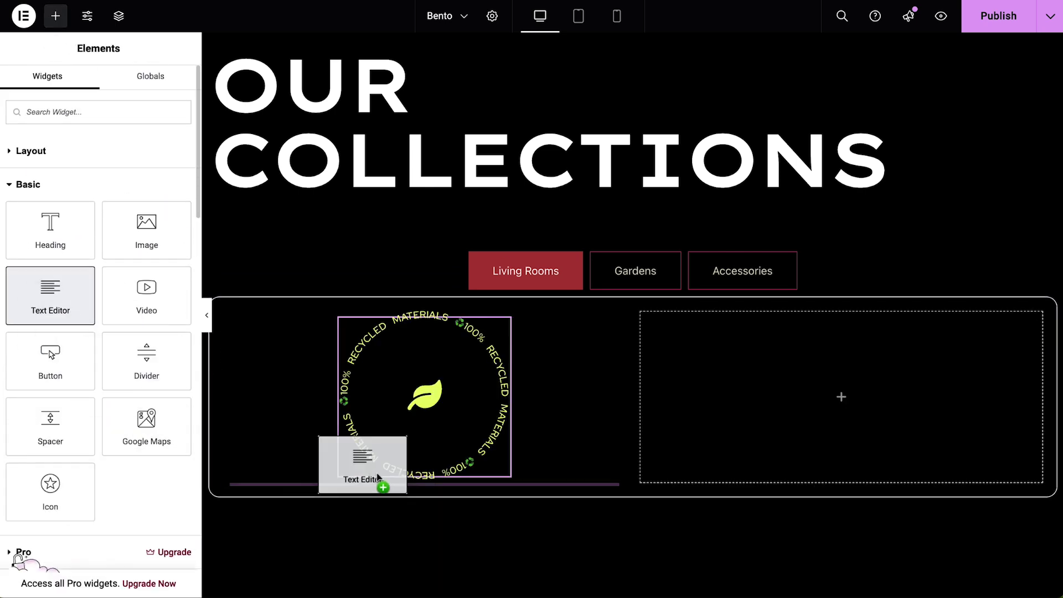
# Set the tabs' distance from content to 16 px, with Secondary as the normal background and Florescent as the hover background.
pyautogui.click(114, 99)
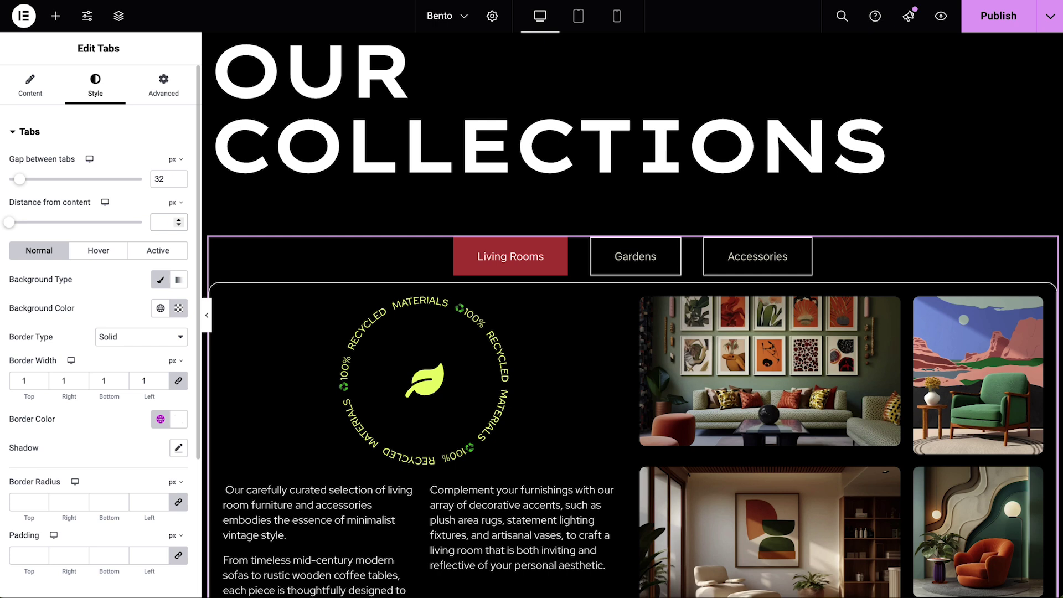
pyautogui.click(161, 308)
pyautogui.click(116, 72)
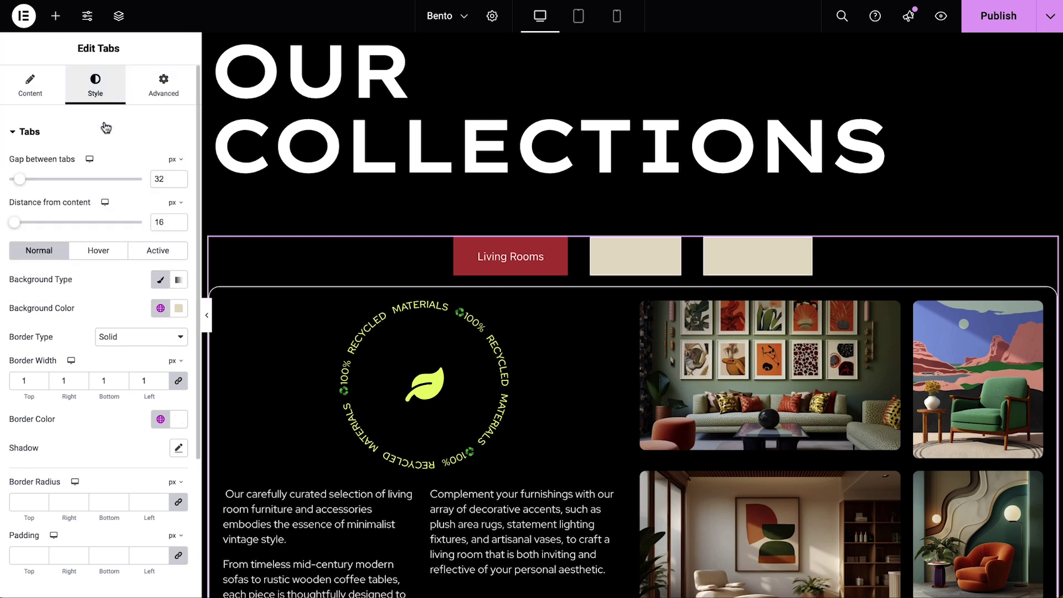
pyautogui.click(98, 250)
pyautogui.click(161, 308)
pyautogui.click(122, 285)
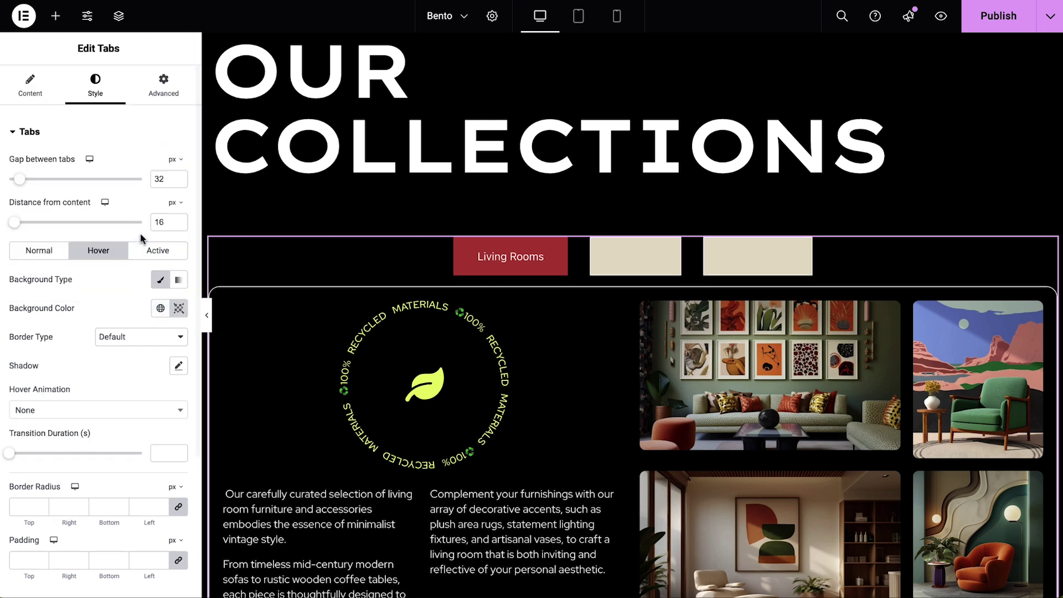
# Give the active tab a Lilac background with a solid border, and set the tabs' border radius to 30 px.
pyautogui.click(177, 254)
pyautogui.click(161, 307)
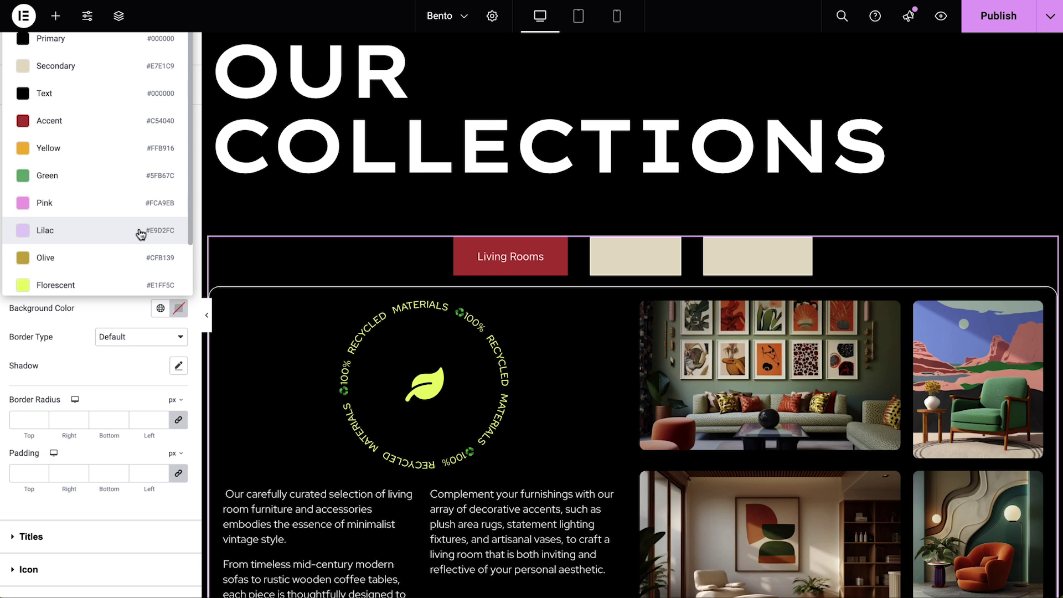
pyautogui.click(140, 230)
pyautogui.click(142, 336)
pyautogui.click(136, 367)
pyautogui.scroll(-3, 122, 477)
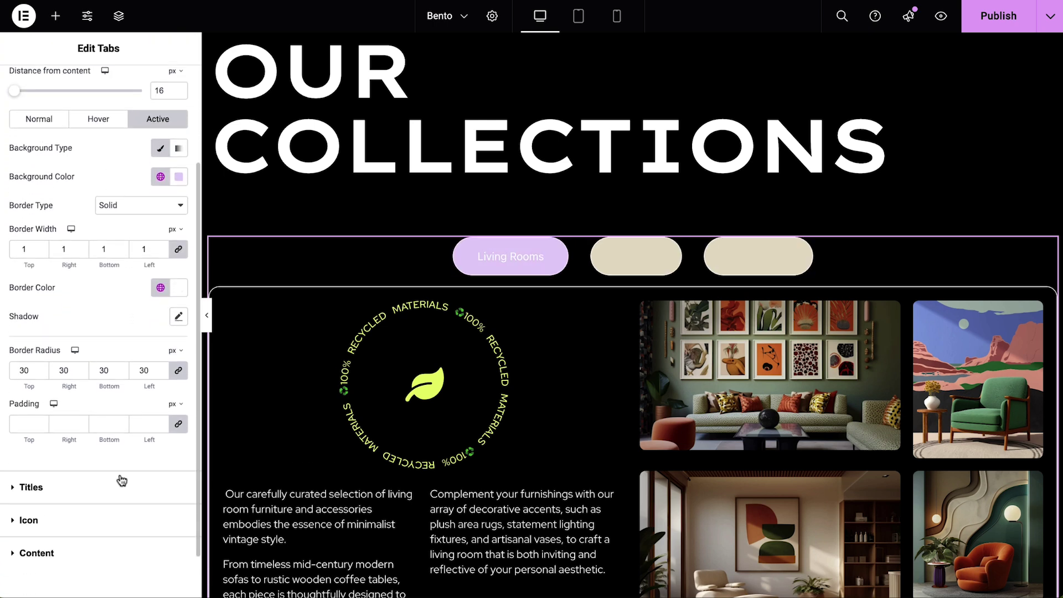
# Apply a global typography preset to the tab titles.
pyautogui.click(122, 481)
pyautogui.click(160, 197)
pyautogui.click(133, 311)
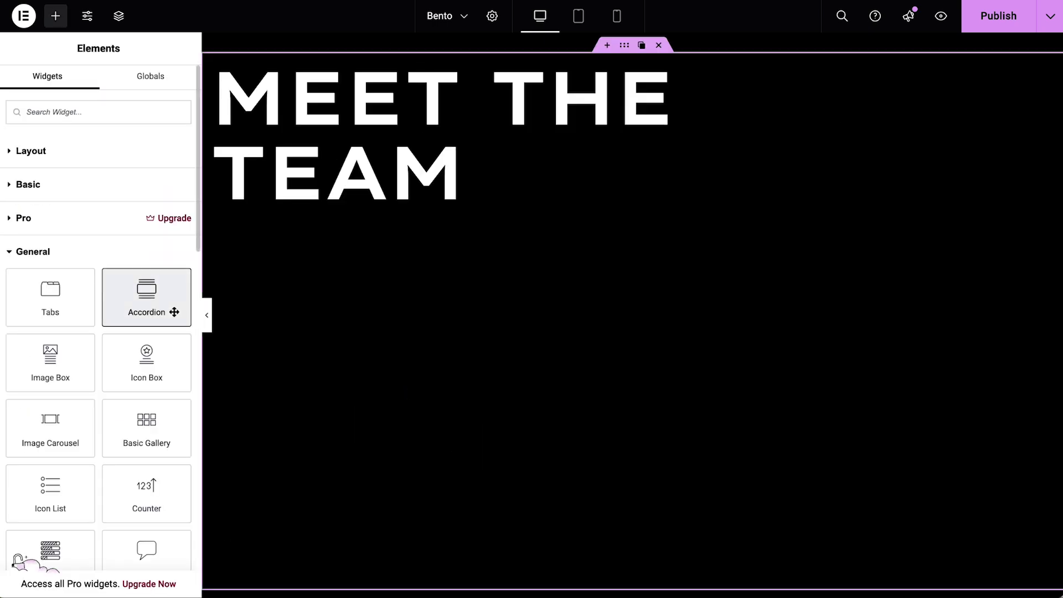
# Add an Accordion below the Meet the Team heading with a text editor and an image in its first item, and enable FAQ Schema.
pyautogui.moveTo(174, 312); pyautogui.dragTo(347, 237)
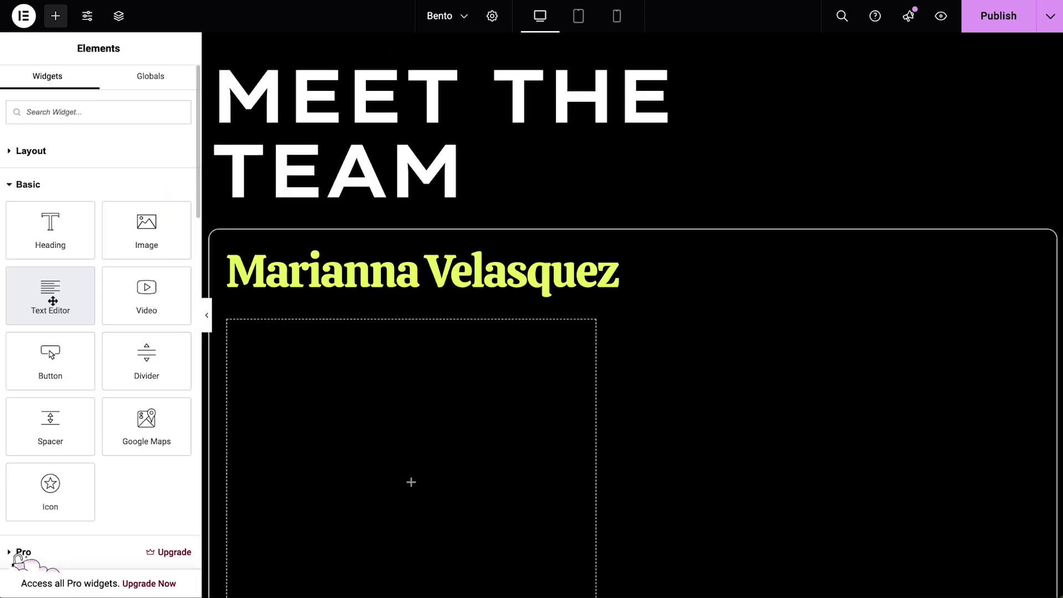
pyautogui.moveTo(52, 301); pyautogui.dragTo(310, 468)
pyautogui.moveTo(147, 230); pyautogui.dragTo(745, 432)
pyautogui.click(482, 351)
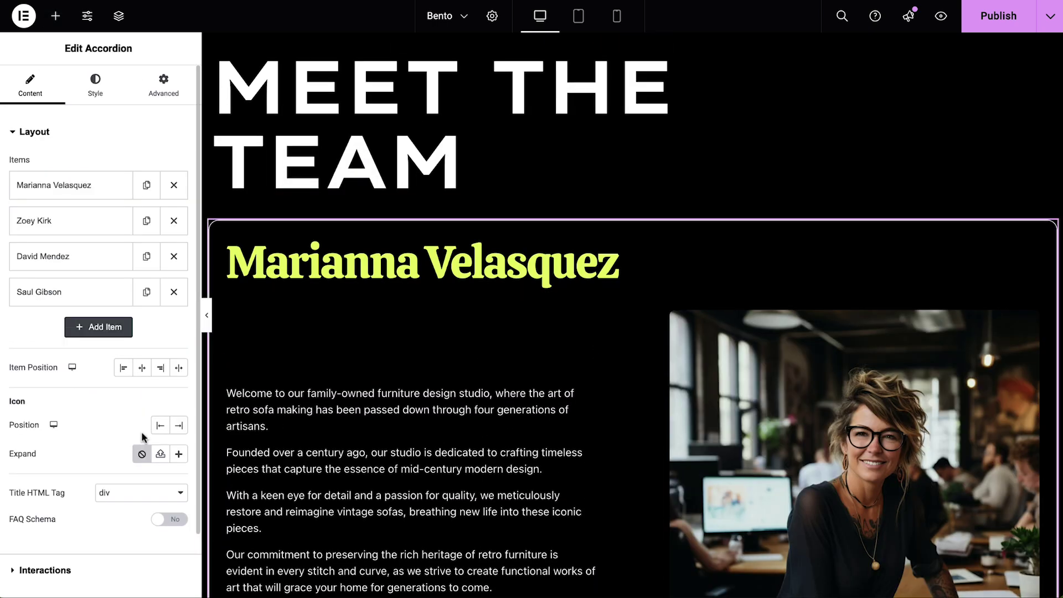
pyautogui.click(176, 520)
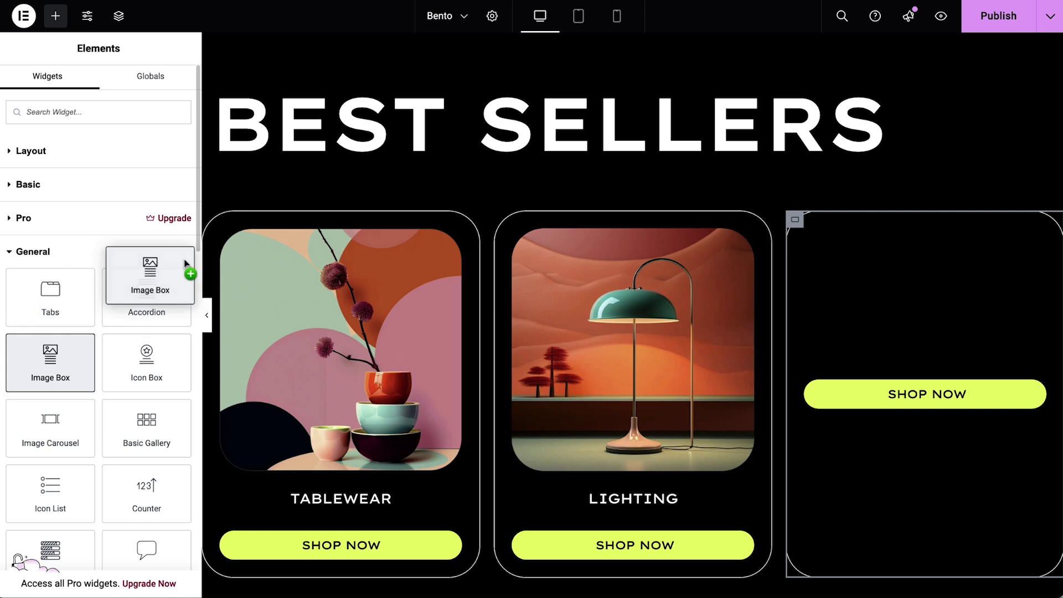
# Add an Image Box to the third Best Sellers card and place Icon Box and Icon List widgets on the page.
pyautogui.moveTo(190, 270); pyautogui.dragTo(833, 356)
pyautogui.moveTo(146, 360); pyautogui.dragTo(862, 294)
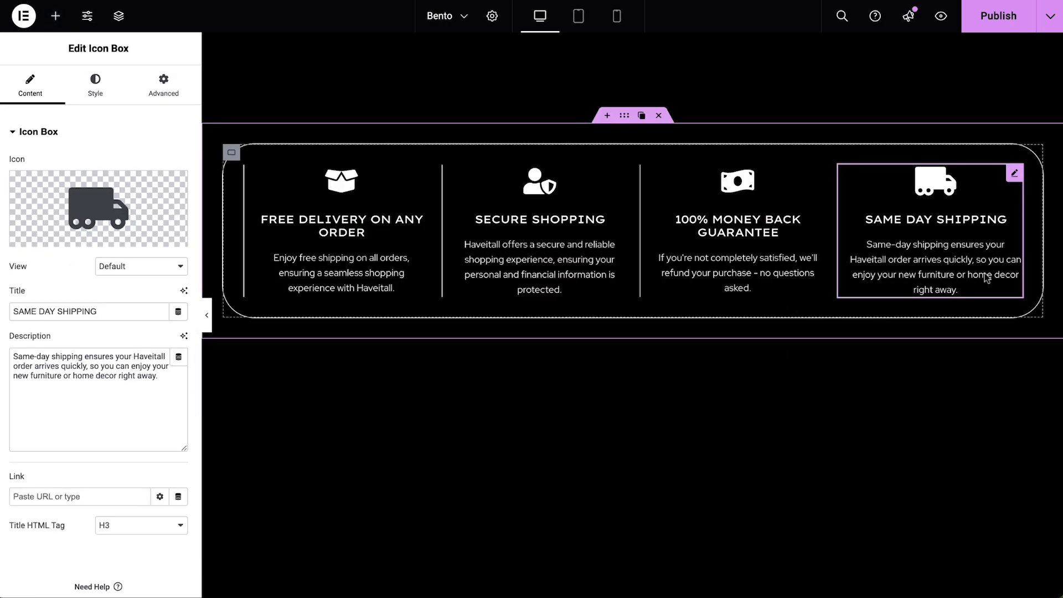
pyautogui.moveTo(49, 493); pyautogui.dragTo(641, 321)
# Insert an Image Box titled accessories in the third Best Sellers card using the Asymmetrical-Two-Toned-Vases-with-Geometric-Background.webp image.
pyautogui.moveTo(47, 373); pyautogui.dragTo(850, 356)
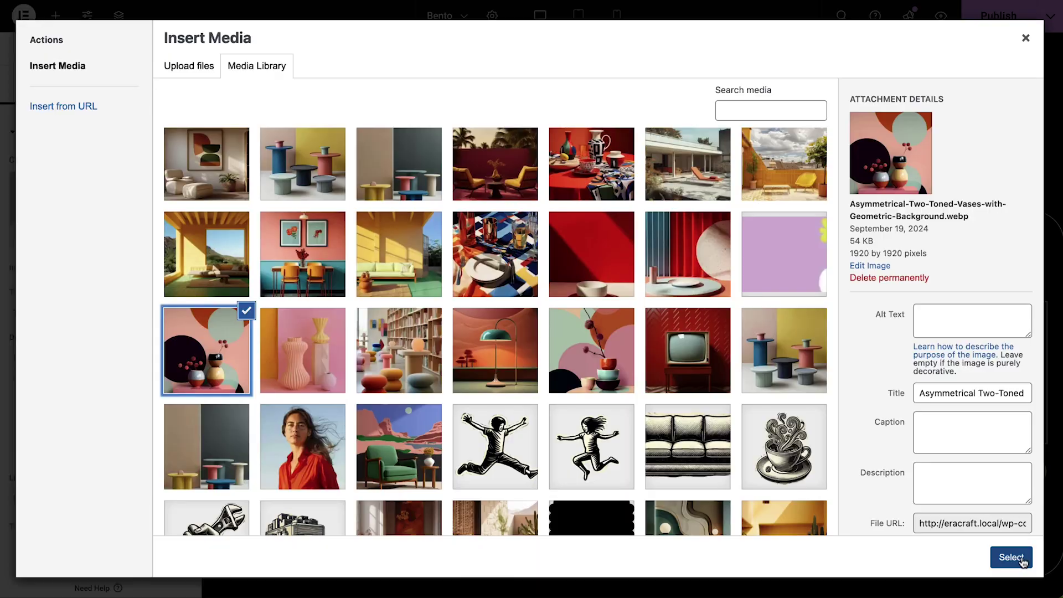
pyautogui.click(1011, 557)
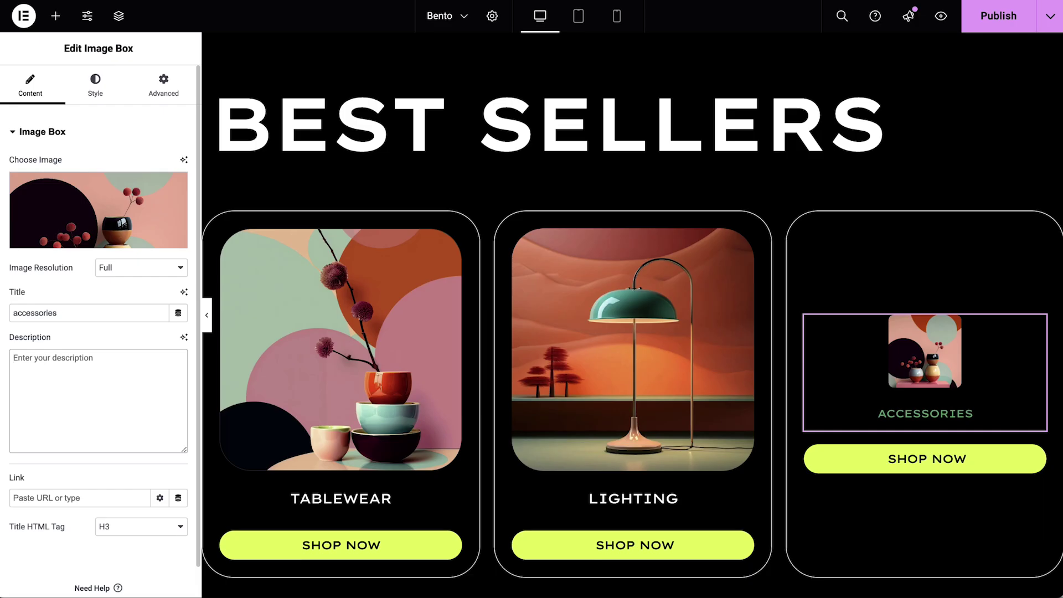
# Lay out the accessories Image Box with its image on top, centred alignment and an image width of 100%.
pyautogui.click(105, 98)
pyautogui.click(141, 164)
pyautogui.click(178, 165)
pyautogui.click(160, 165)
pyautogui.click(124, 194)
pyautogui.click(142, 194)
pyautogui.click(119, 343)
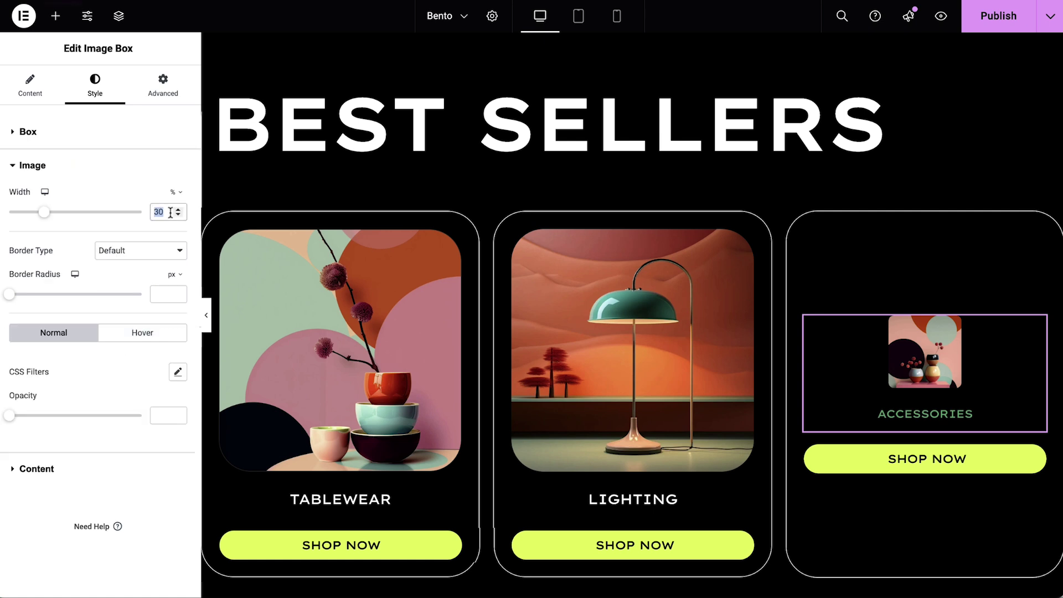
pyautogui.write('100')
# Set the accessories title's color to White and apply a global typography preset to it.
pyautogui.click(119, 470)
pyautogui.click(159, 259)
pyautogui.scroll(-3, 104, 497)
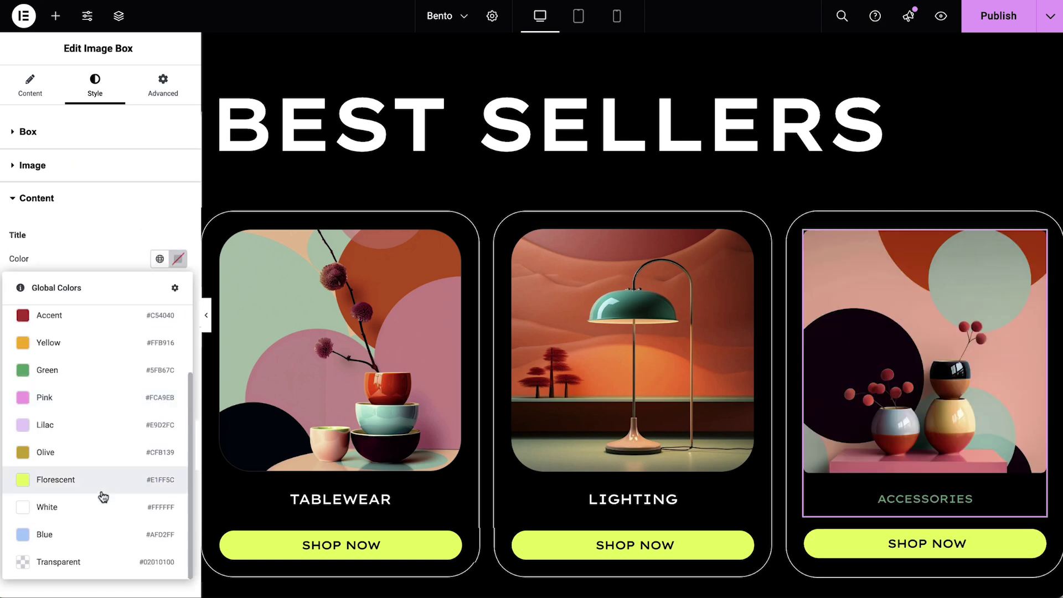
pyautogui.click(103, 495)
pyautogui.click(159, 287)
pyautogui.click(138, 363)
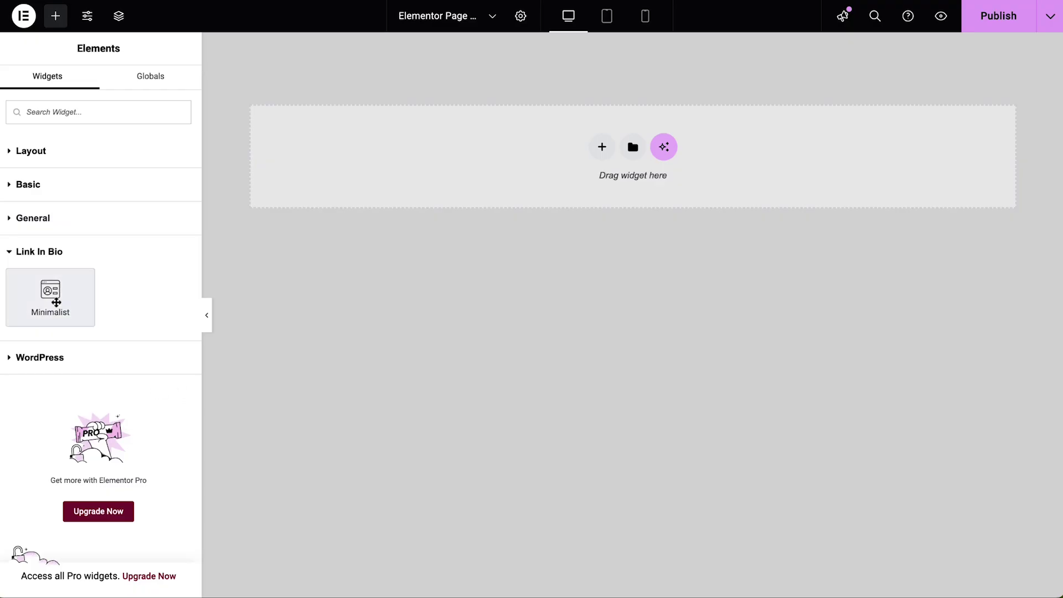
# Add the Minimalist Link In Bio widget to the empty page and switch to the mobile preview.
pyautogui.moveTo(52, 299); pyautogui.dragTo(440, 173)
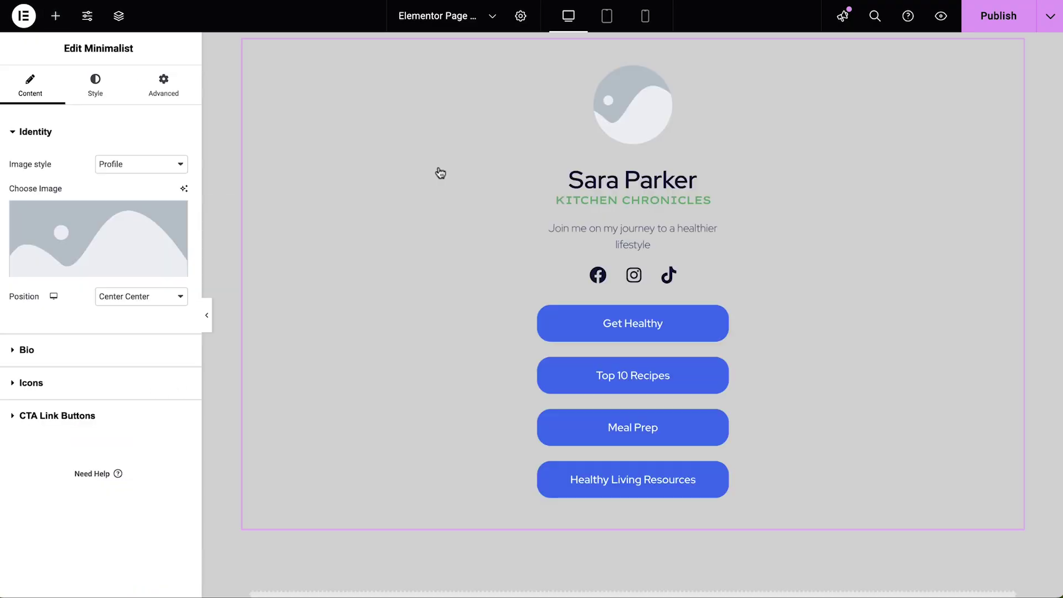
pyautogui.click(646, 16)
# Change the Minimalist widget's image style from Profile to the full-width header style and choose the shop front photo.
pyautogui.click(181, 164)
pyautogui.click(128, 232)
pyautogui.click(128, 232)
pyautogui.click(558, 288)
pyautogui.click(1009, 558)
# Fill in the bio with heading HAVEITALL, tagline TIMELESS SPACES and description "Discover an elegant, timeless and nature first lifestyle in our spaces".
pyautogui.click(144, 346)
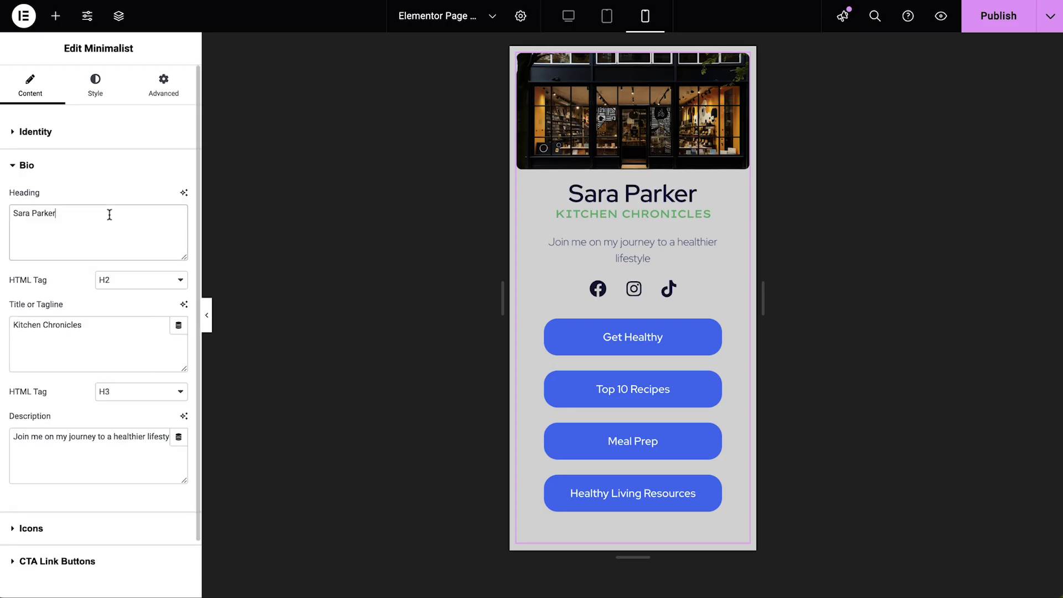
pyautogui.tripleClick(110, 335)
pyautogui.write('TIMELESS SPACES')
pyautogui.write('Discover an elegant, timeless and nature first lifestyle in our spaces')
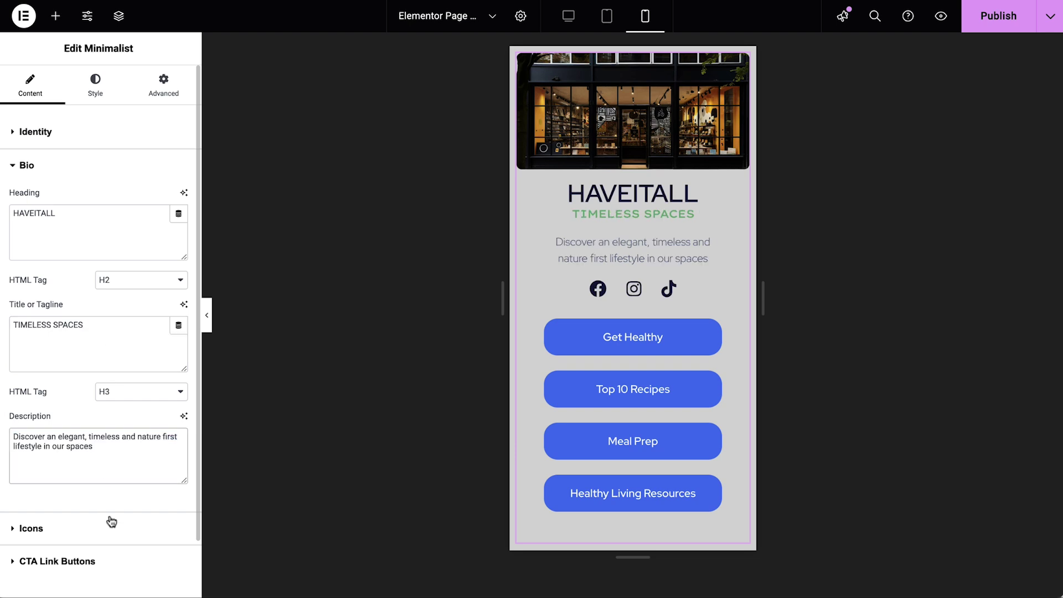
pyautogui.click(110, 526)
pyautogui.click(111, 287)
pyautogui.click(94, 360)
pyautogui.write('https://www.facebook.com/haveitallstudio')
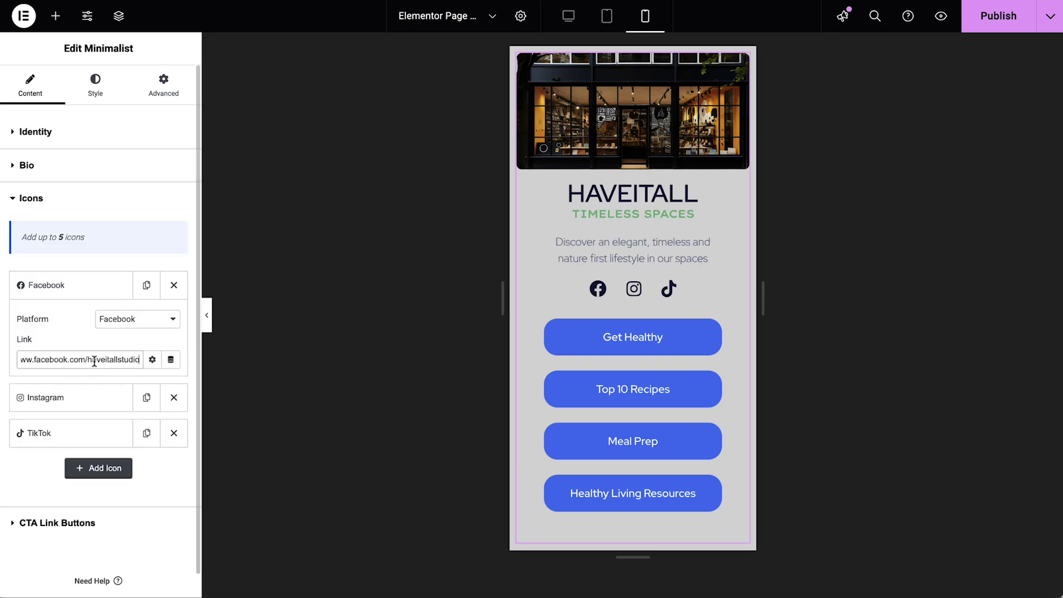
pyautogui.click(103, 478)
pyautogui.click(117, 423)
pyautogui.click(148, 353)
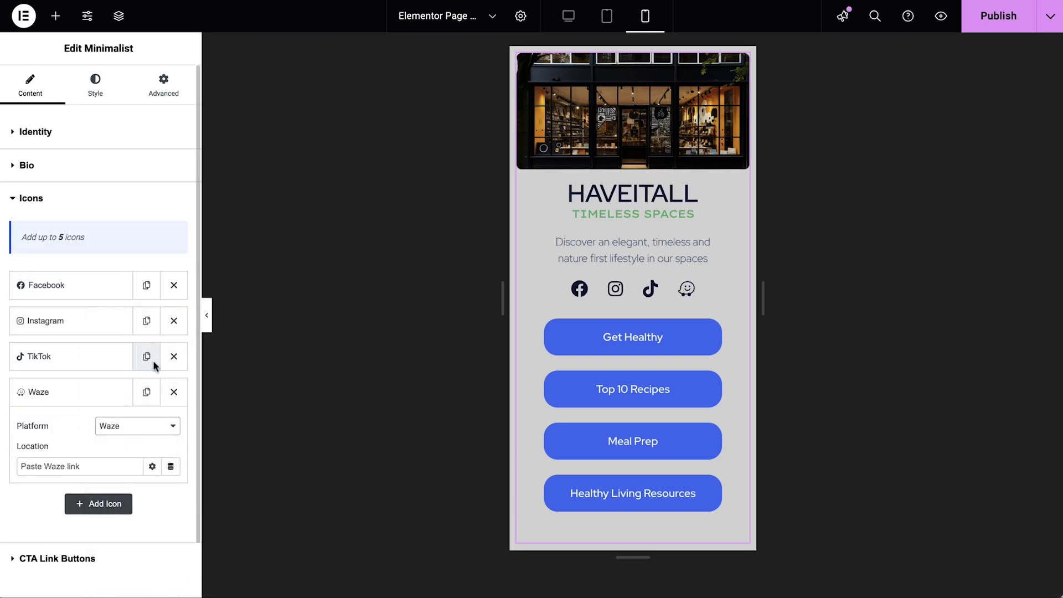
# Name the CTA link buttons SHOP LIGHTING, DECO BLOG, ART COLLECTION and DESIGN PODCAST, and give SHOP LIGHTING its Amazon URL.
pyautogui.click(103, 560)
pyautogui.click(85, 275)
pyautogui.tripleClick(105, 325)
pyautogui.write('SHOP LIGHTING')
pyautogui.click(83, 391)
pyautogui.hotkey('ctrl', 'v')
pyautogui.click(105, 429)
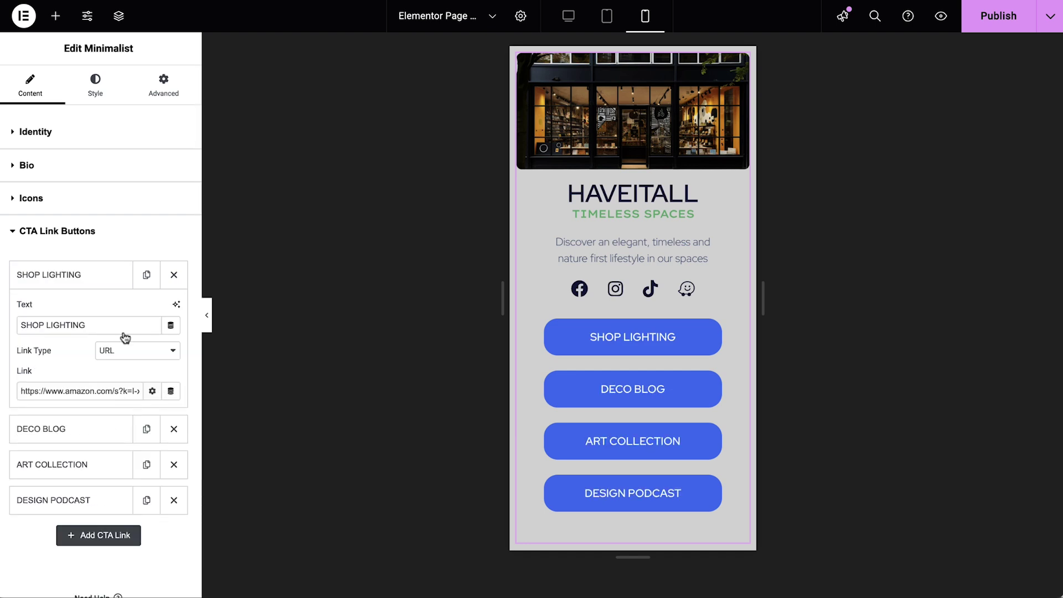
pyautogui.click(102, 84)
pyautogui.moveTo(17, 184); pyautogui.dragTo(186, 200)
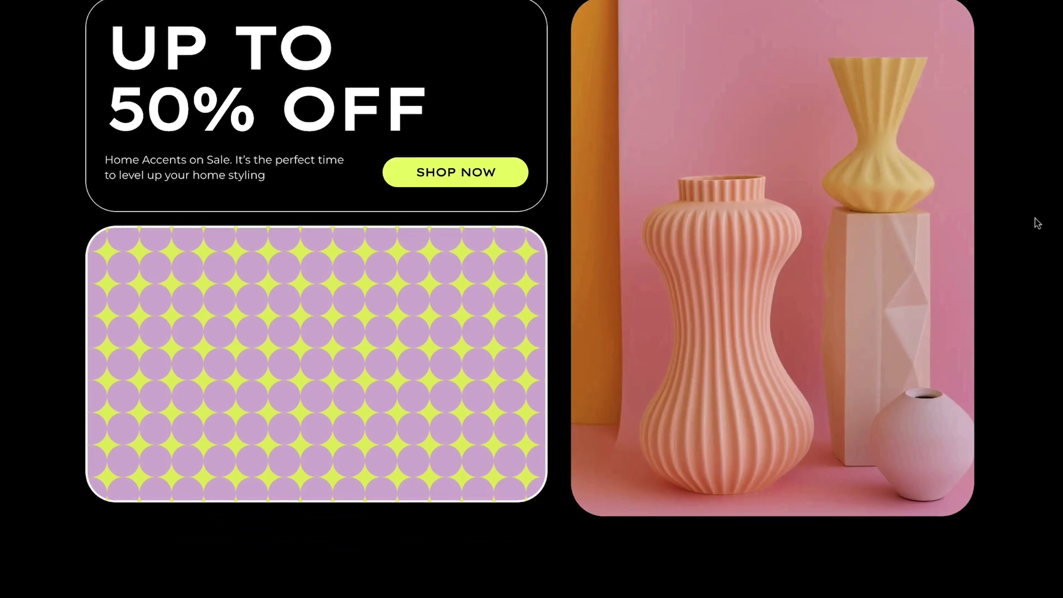
# Review the finished page from the sale banner through Best Sellers, testimonials and collections down to the Meet the Team section.
pyautogui.scroll(-10, 1035, 221)
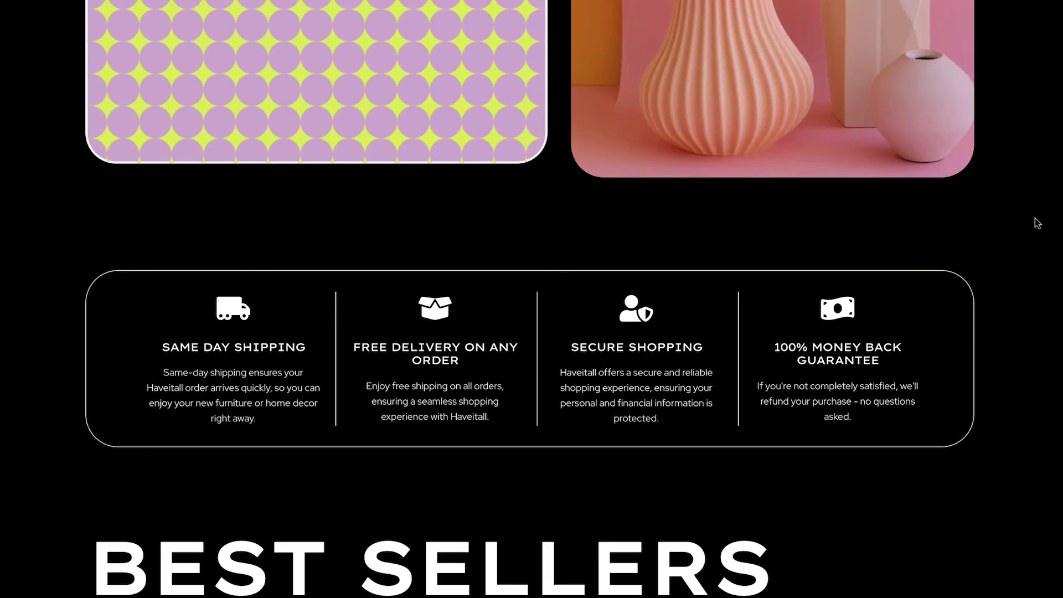
pyautogui.scroll(-12, 1038, 223)
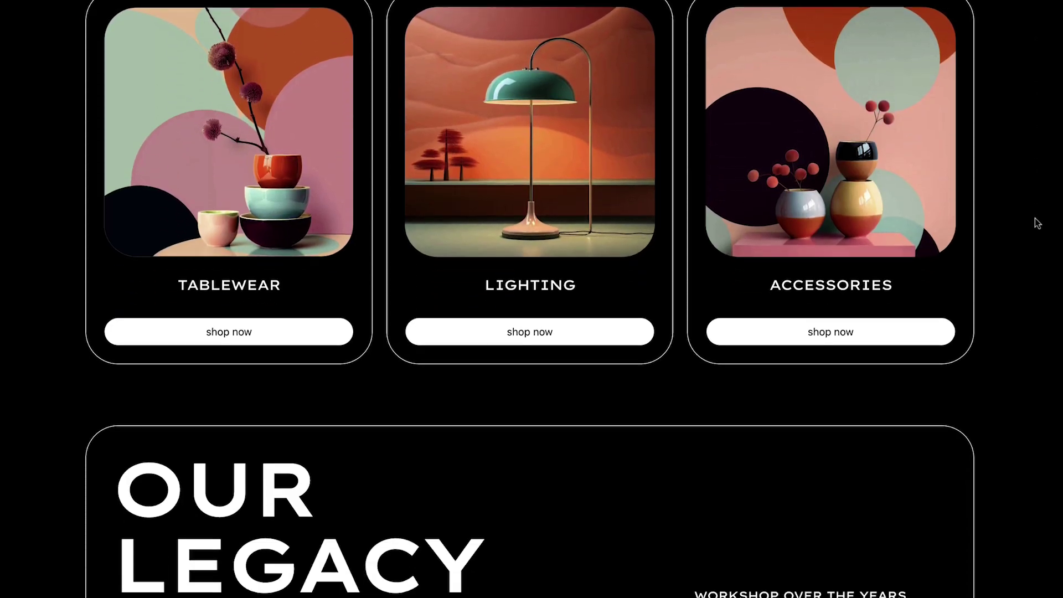
pyautogui.scroll(-10, 1038, 224)
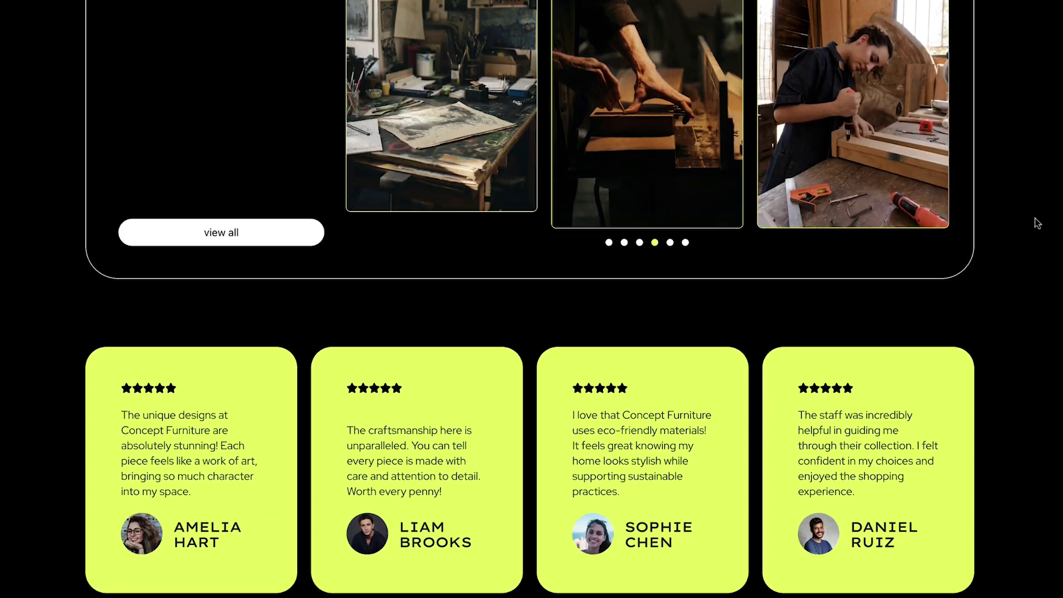
pyautogui.scroll(-8, 1038, 223)
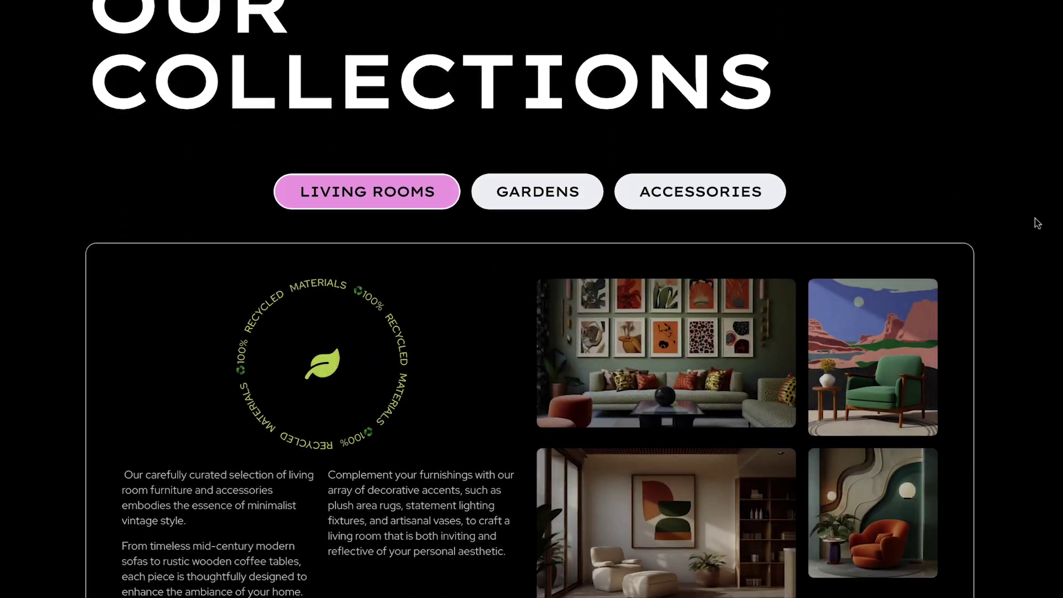
pyautogui.scroll(-8, 1038, 223)
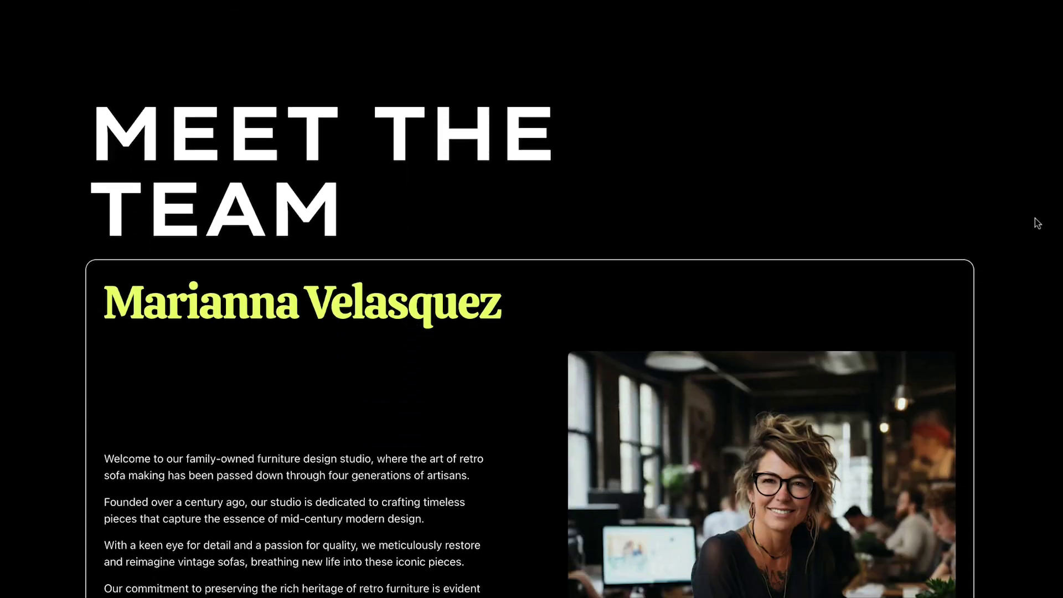